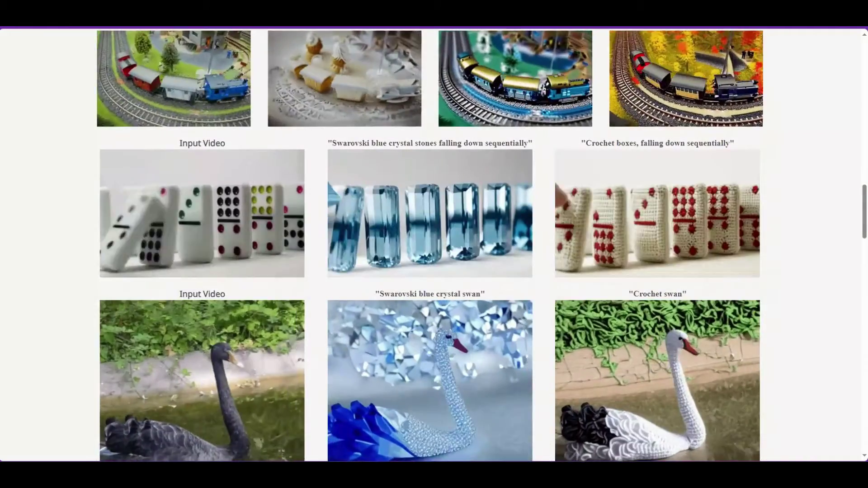
Scroll through the RAVE example video edits, then pan the ComfyUI default workflow graph
scroll(434, 245, "down", 1)
scroll(434, 244, "down", 2)
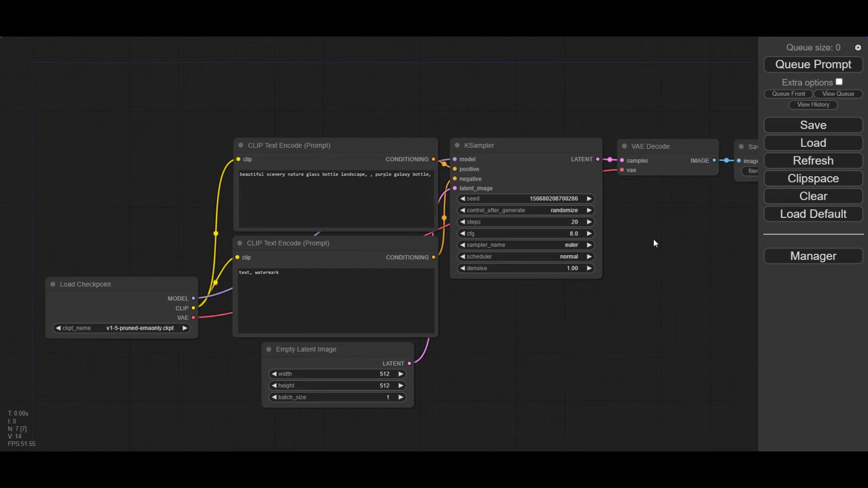
left_click_drag(654, 242, 595, 233)
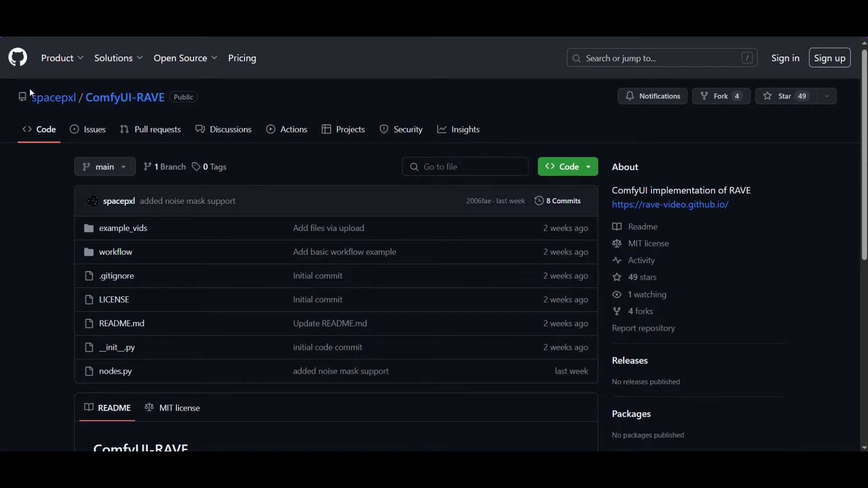
Open RAVE_basic_workflow.json in the repository's workflow folder and download the raw file
scroll(55, 222, "down", 8)
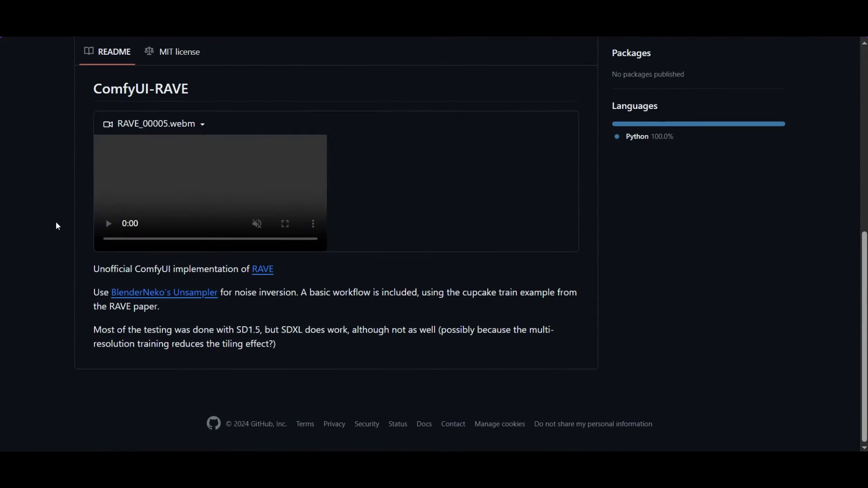
scroll(56, 223, "up", 3)
scroll(58, 225, "up", 5)
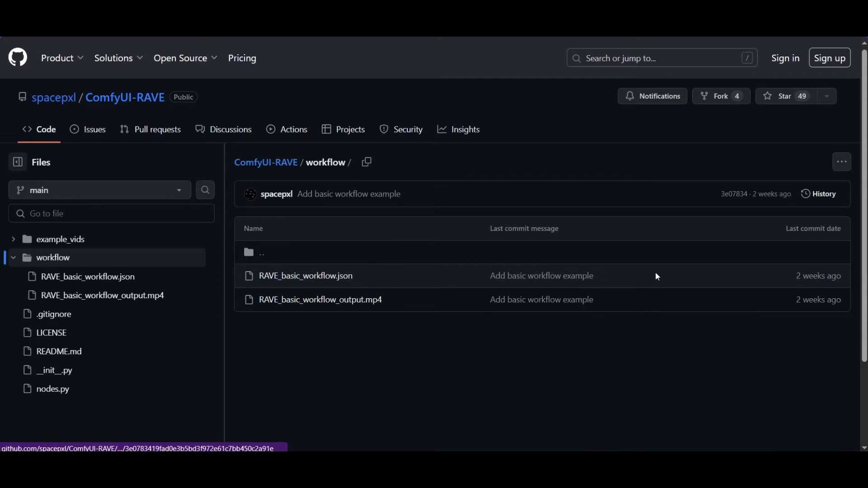
left_click(319, 280)
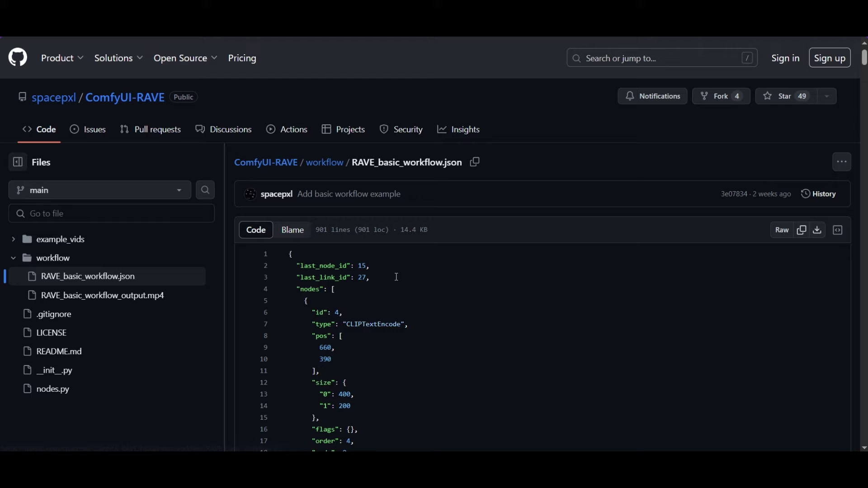
left_click(819, 231)
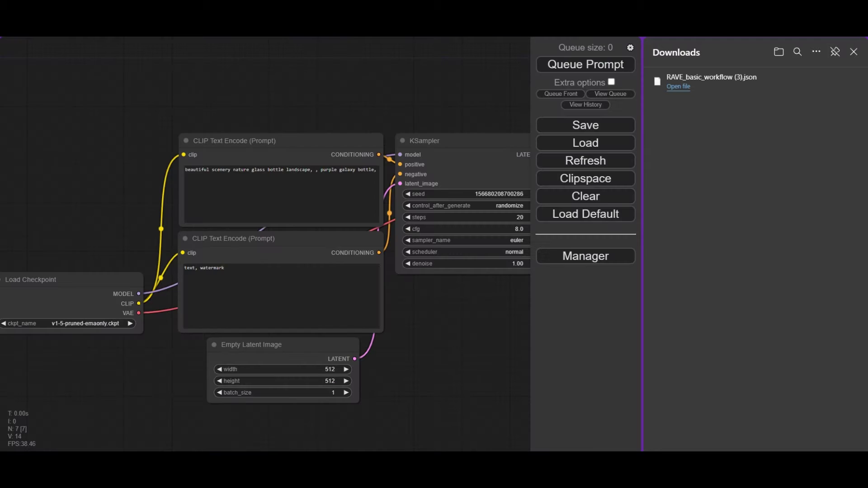
Drop RAVE_basic_workflow.json onto the canvas and run the Manager's Install Missing Custom Nodes
mouse_move(736, 81)
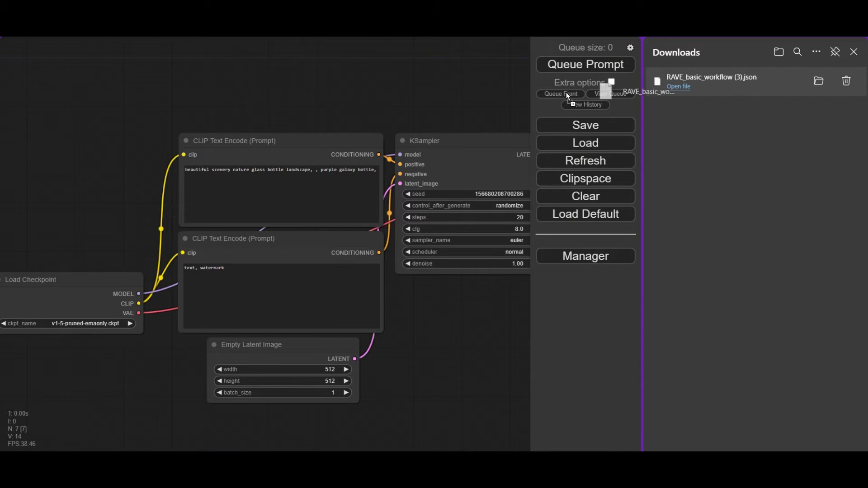
left_click_drag(160, 202, 157, 204)
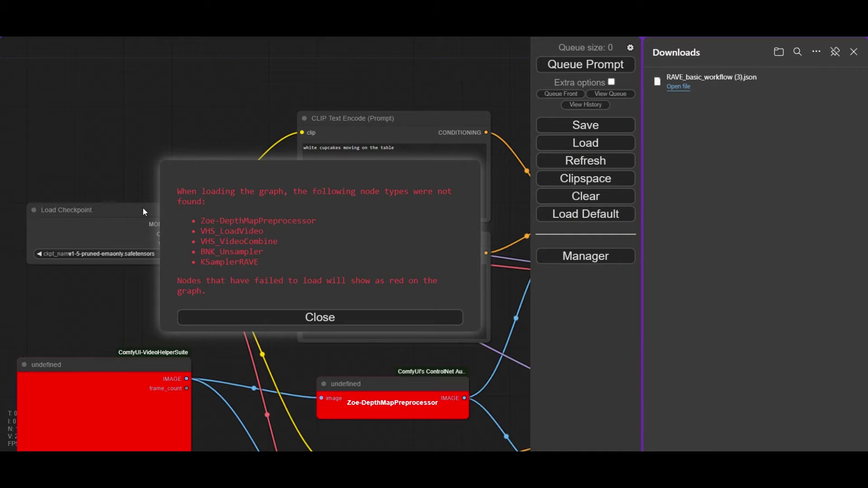
left_click(854, 51)
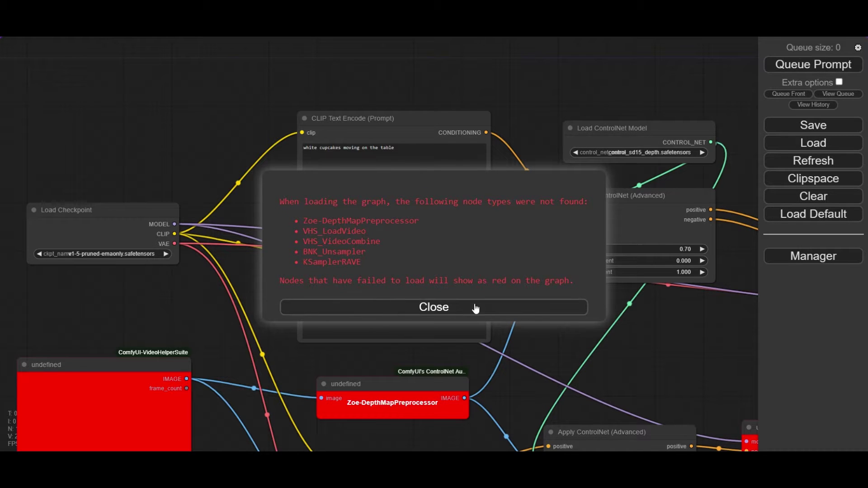
left_click(800, 262)
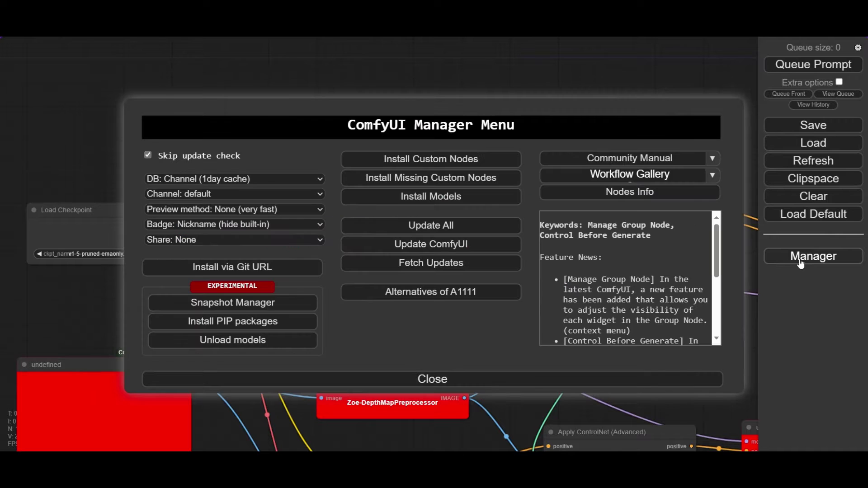
left_click(408, 180)
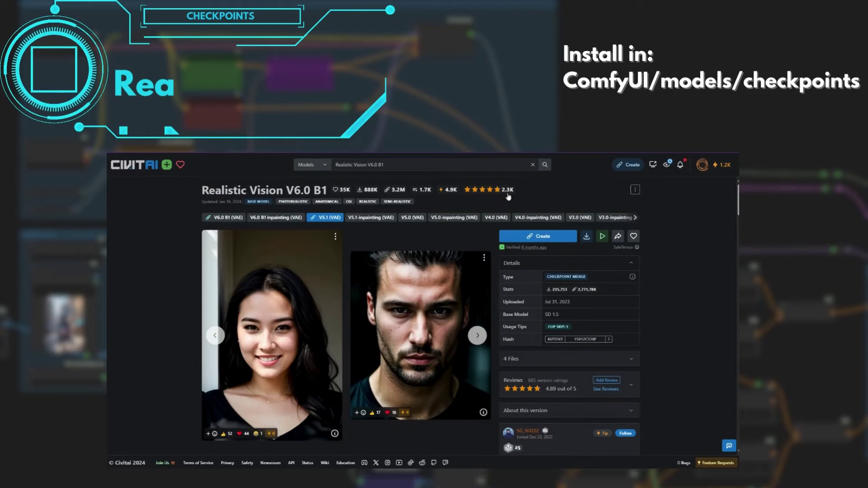
Page through the Realistic Vision V6.0 B1 and Juggernaut sample image carousels
left_click(477, 336)
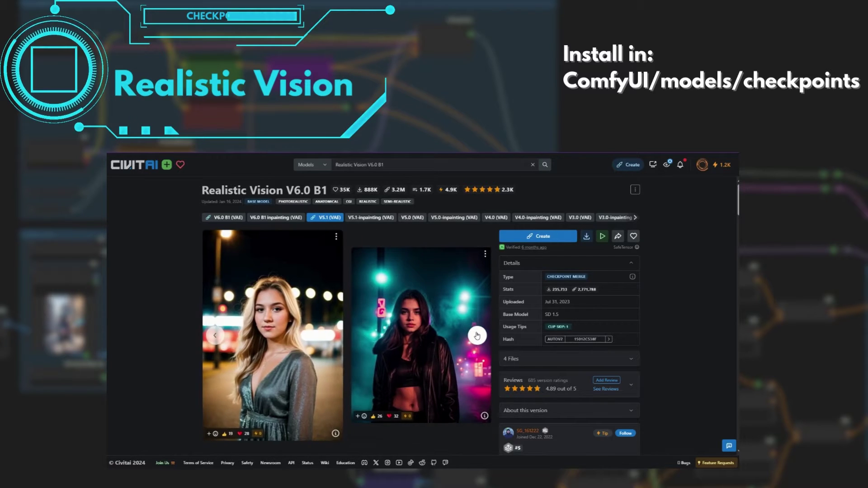
left_click(477, 335)
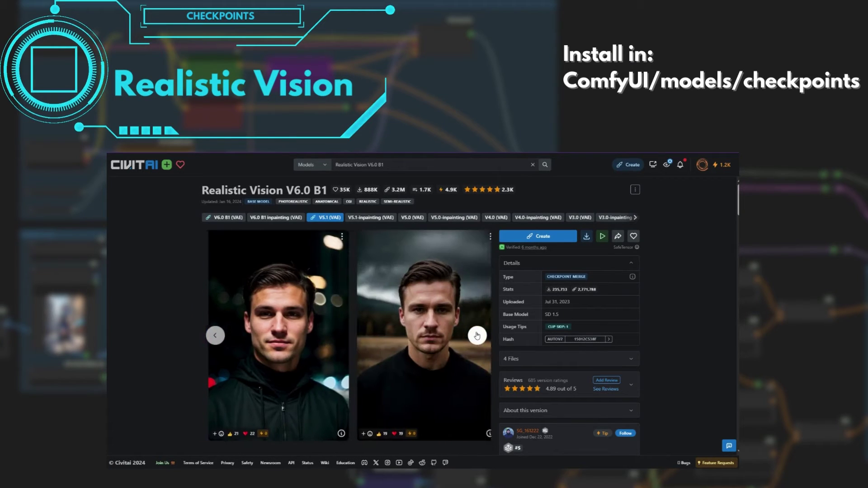
left_click(477, 335)
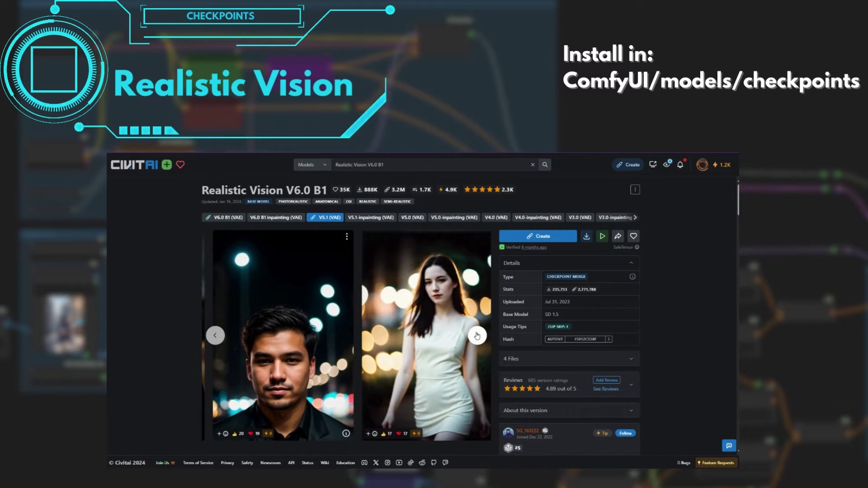
left_click(477, 336)
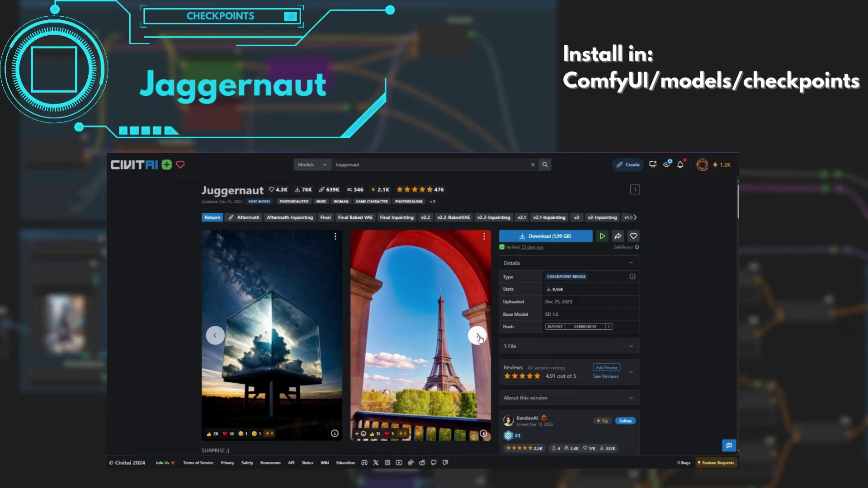
left_click(478, 336)
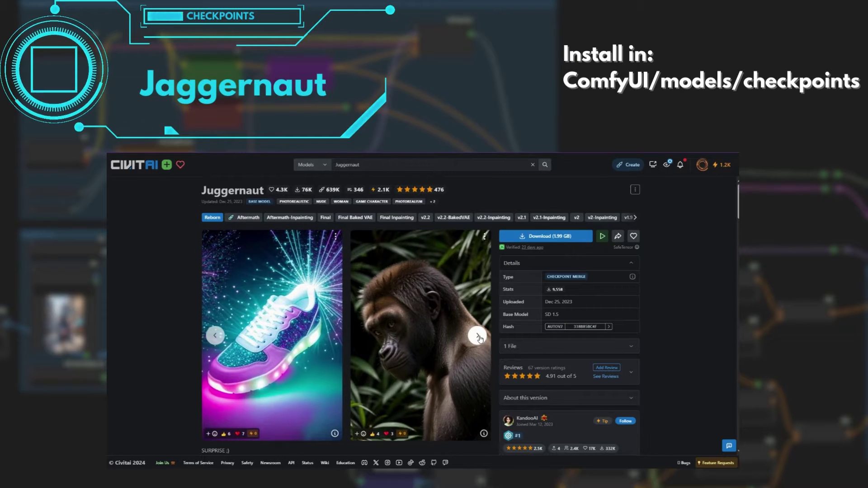
left_click(478, 336)
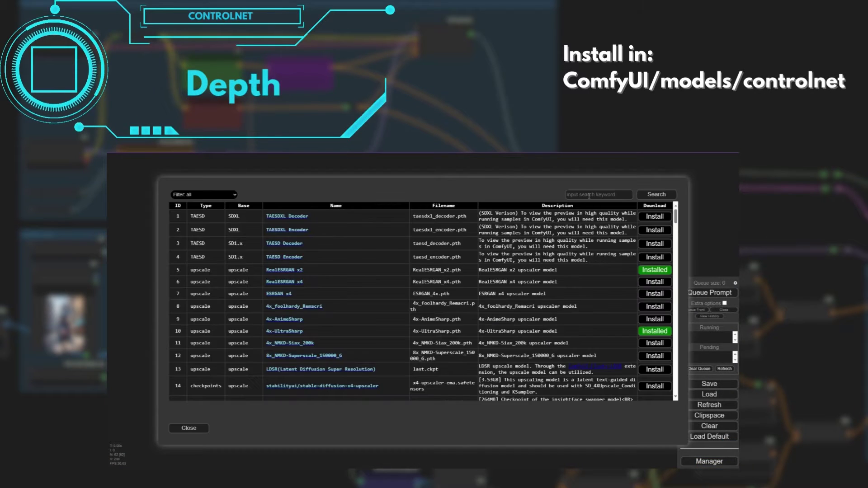
Search the Install Models list for 'controlnet' and scroll through the results
left_click(589, 195)
type("controlnet")
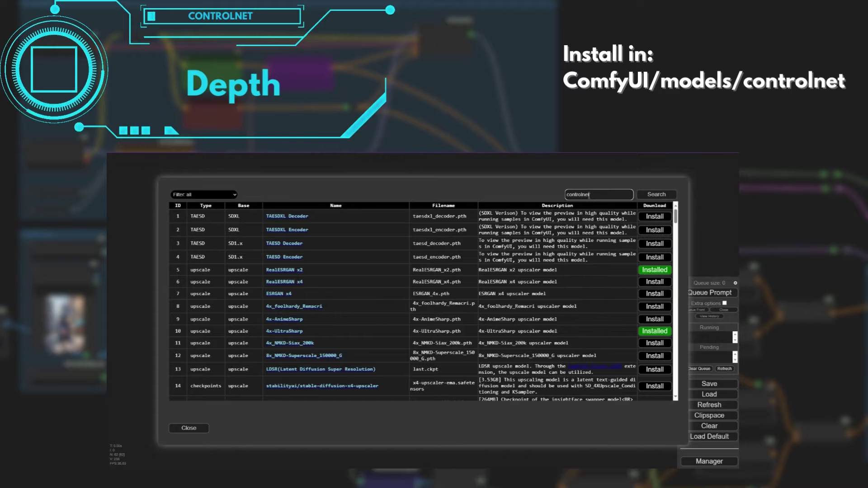
key("Return")
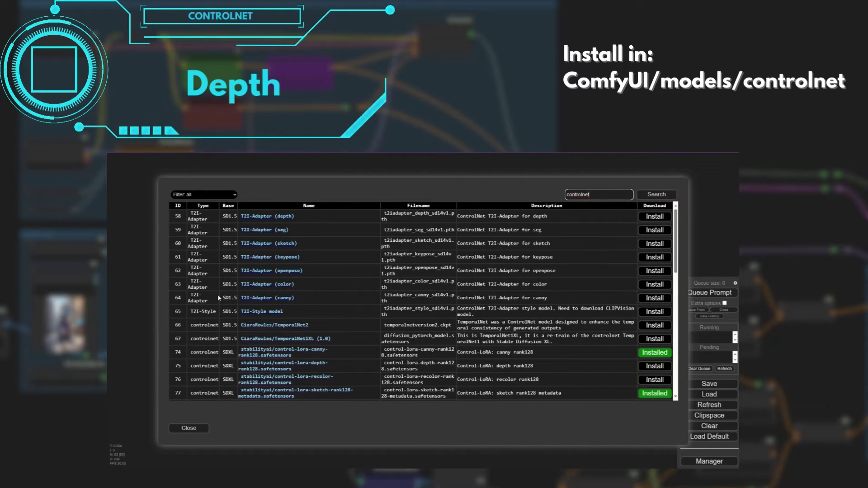
scroll(219, 298, "down", 3)
scroll(214, 290, "down", 15)
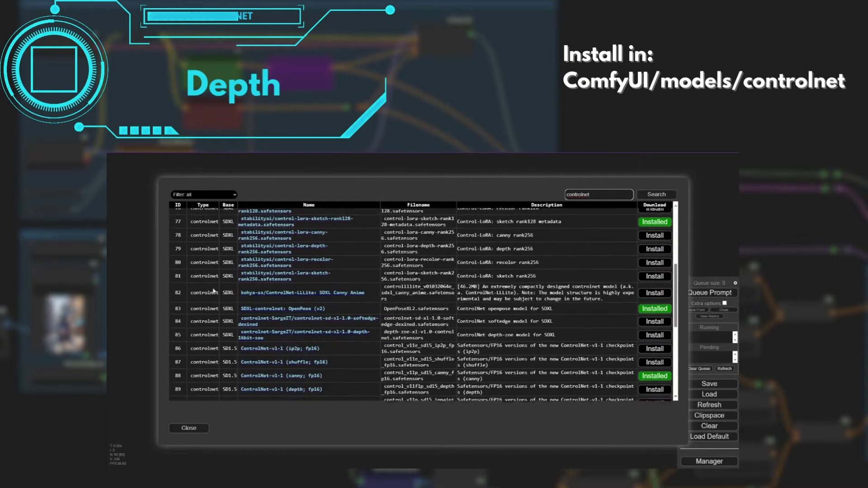
scroll(213, 287, "down", 3)
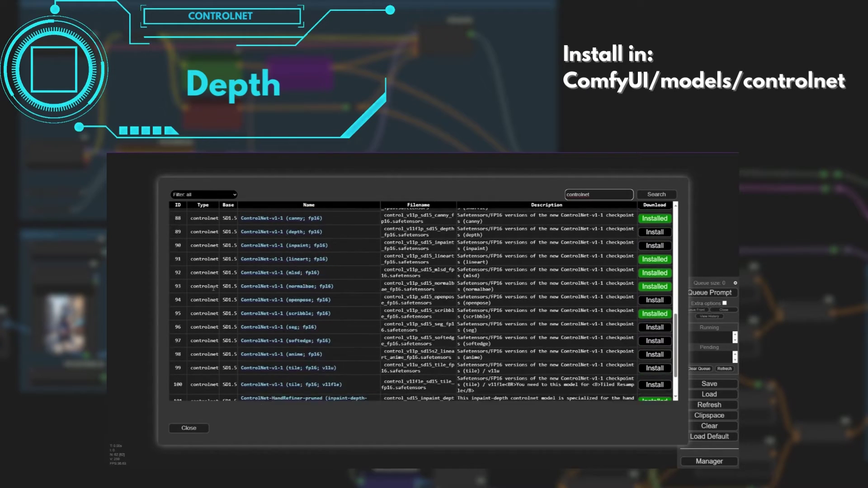
scroll(214, 287, "up", 5)
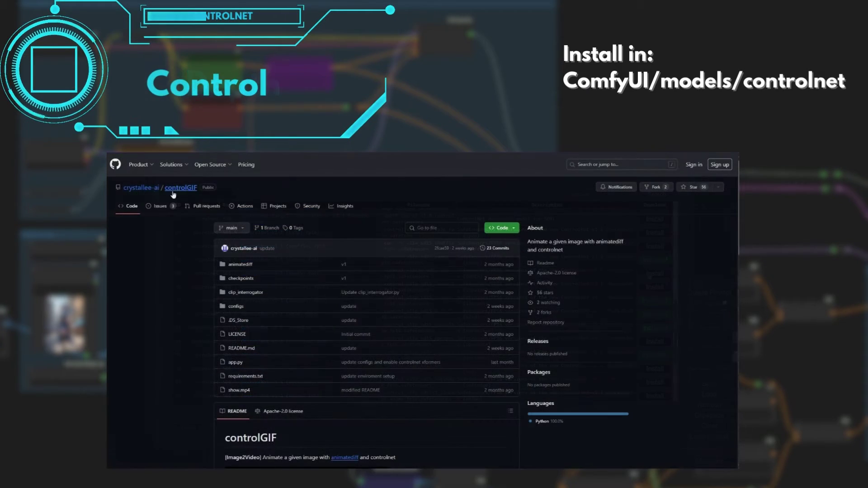
scroll(195, 294, "down", 5)
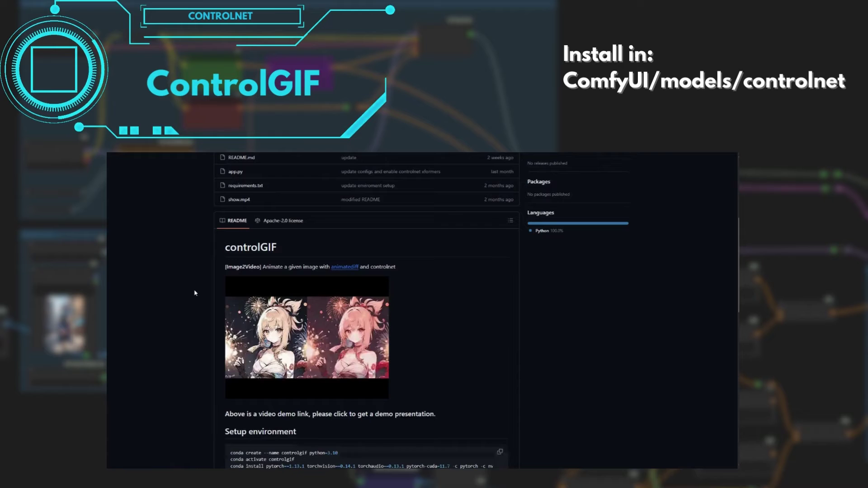
scroll(196, 293, "down", 5)
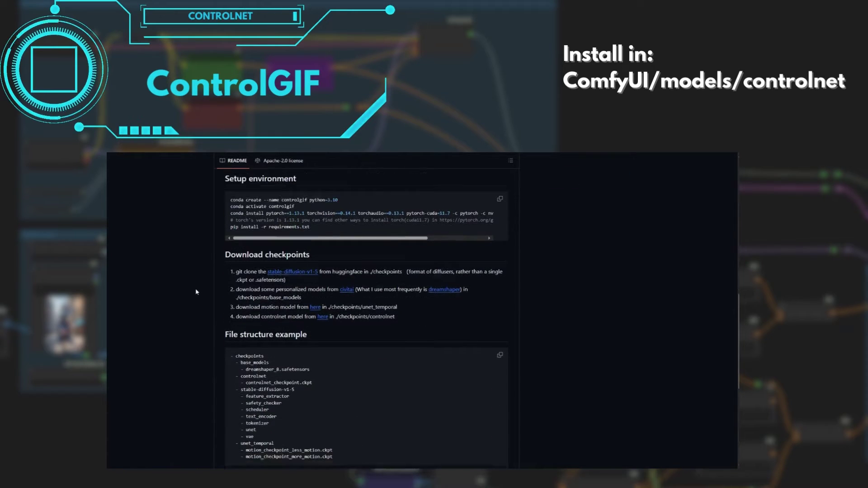
View the ControlGIF model's file list, then browse LooseControl's example images on Civitai
left_click(323, 285)
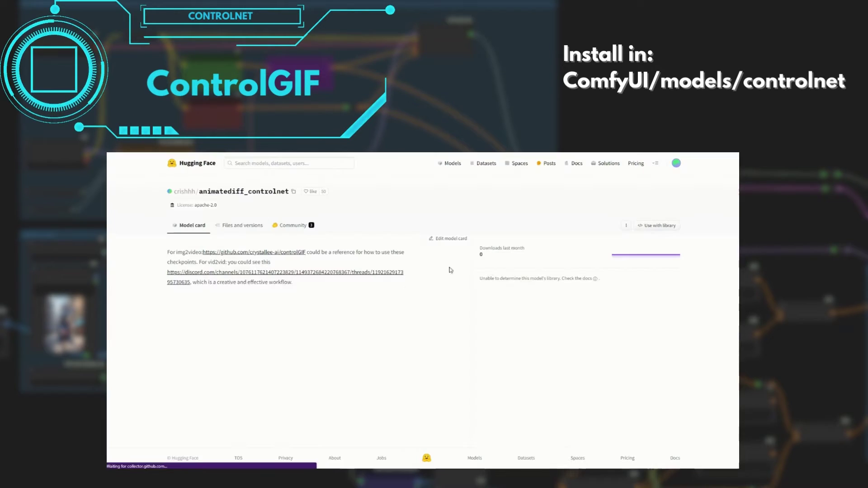
left_click(242, 226)
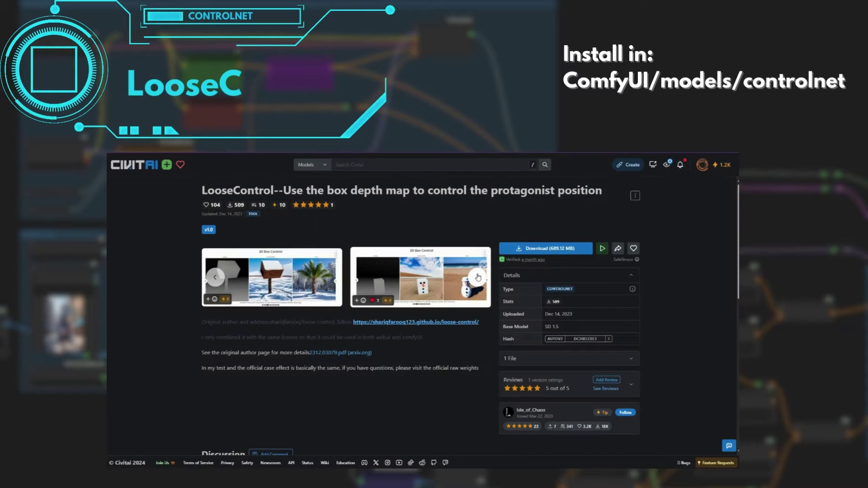
left_click(478, 277)
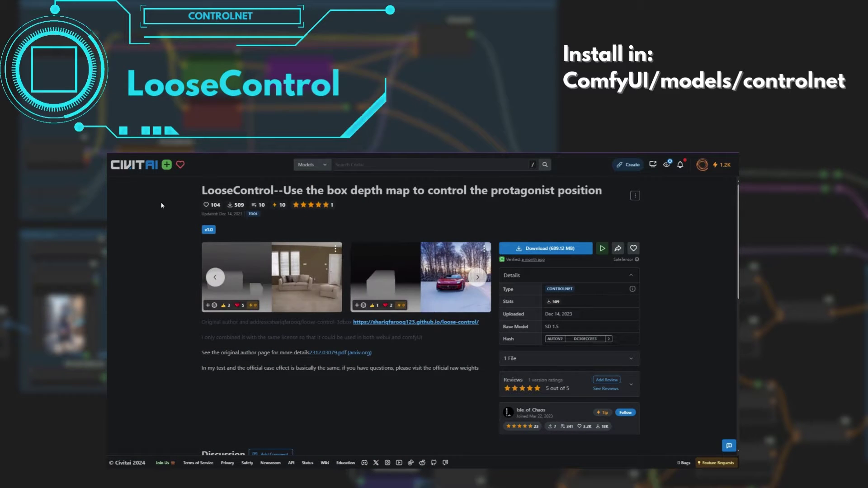
left_click(478, 277)
left_click(478, 278)
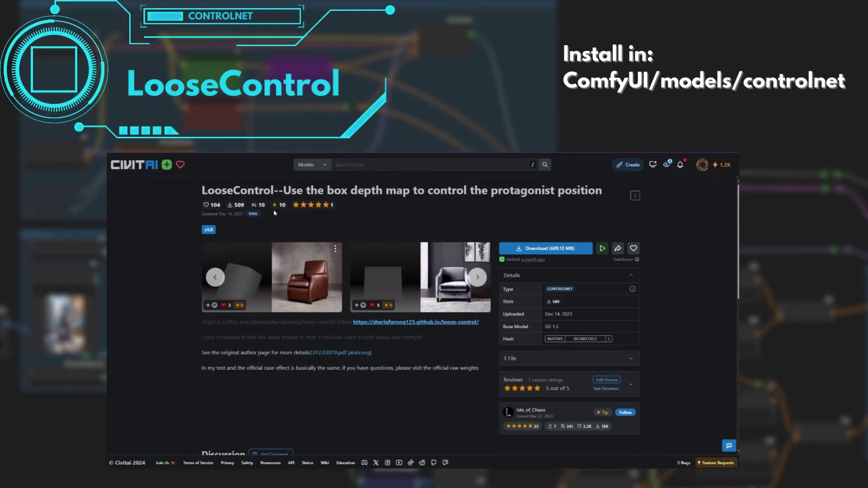
left_click(478, 277)
left_click(478, 277)
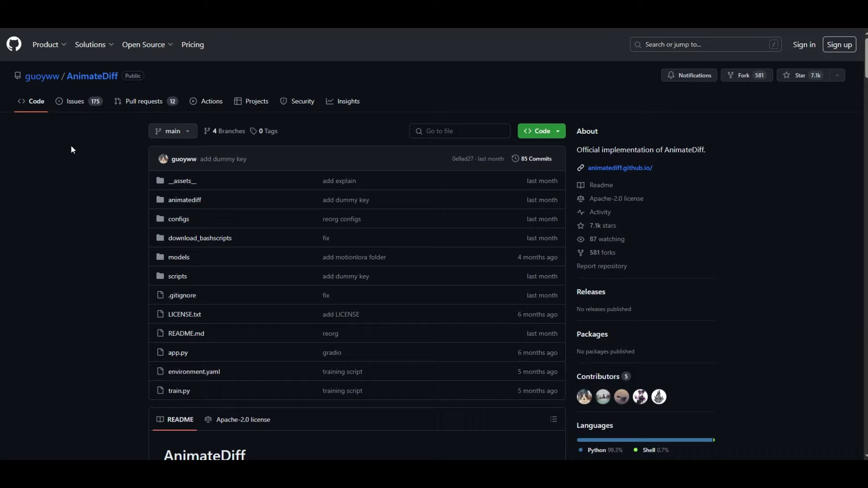
Scroll the AnimateDiff README through Preparations, v3/SparseCtrl and Model Zoo to the checkpoint files
scroll(55, 157, "down", 10)
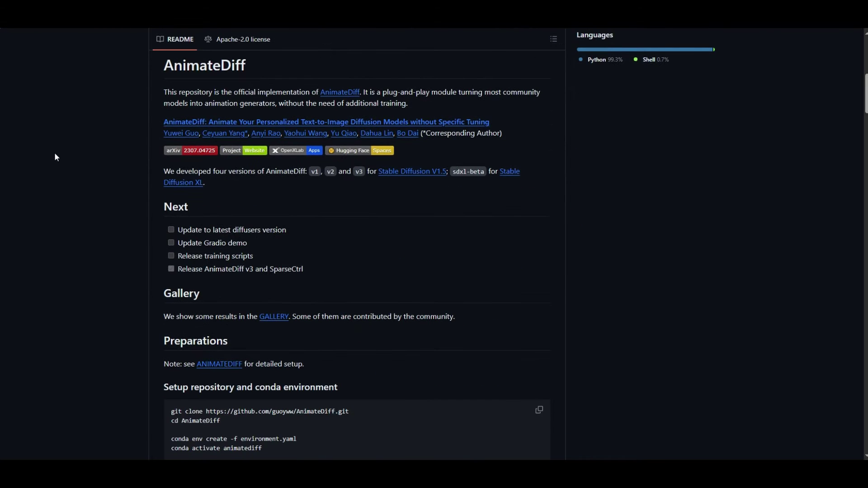
scroll(55, 157, "down", 3)
scroll(55, 157, "up", 3)
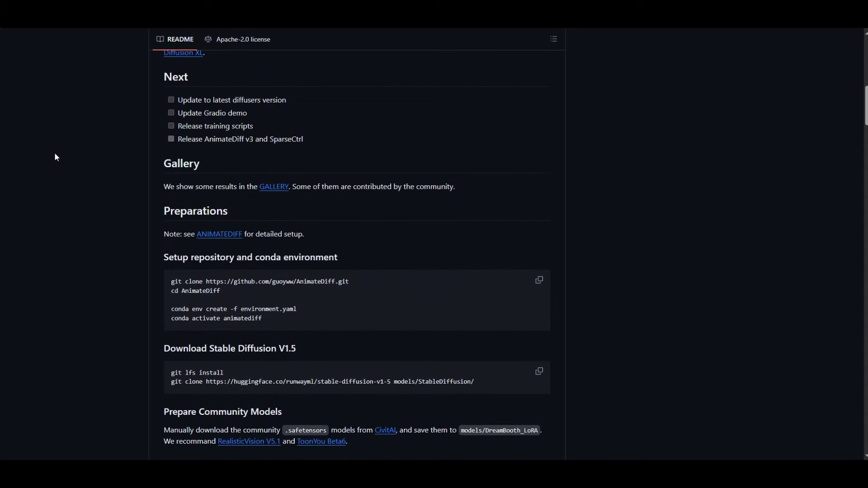
scroll(55, 154, "down", 8)
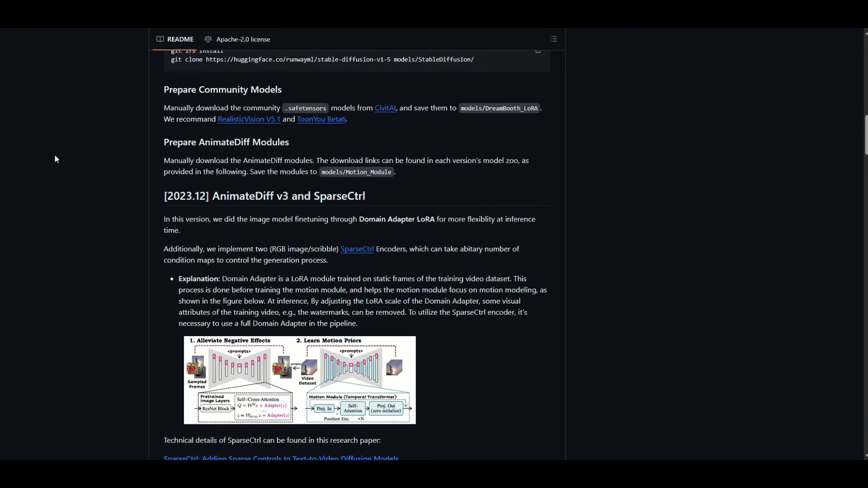
scroll(55, 161, "down", 7)
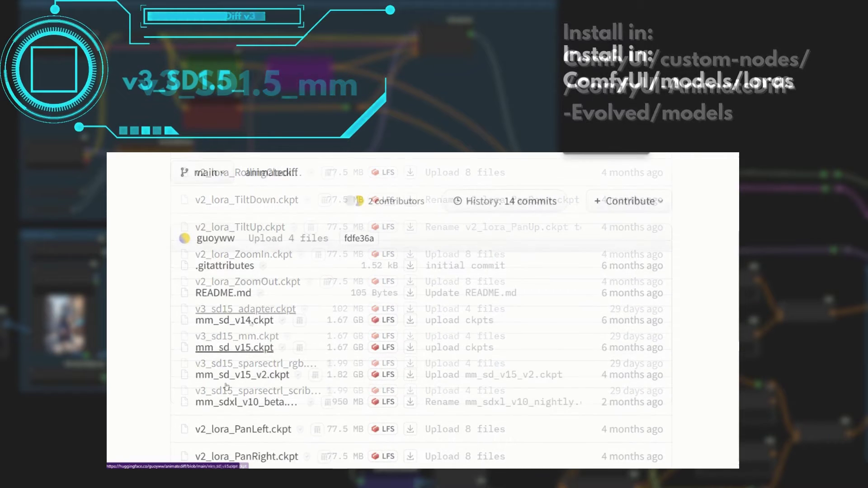
scroll(226, 387, "down", 5)
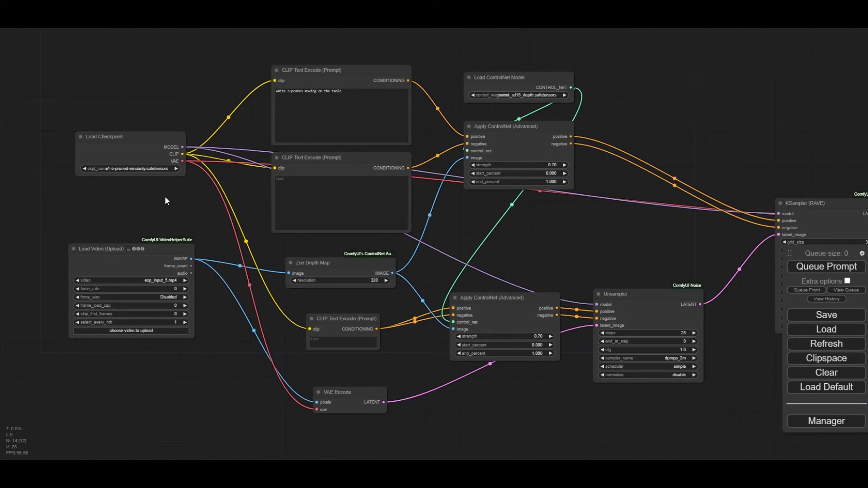
Load production_id_4613097_(2160p).mp4 with frame_load_cap 16 and select_every_nth 3
left_click(156, 280)
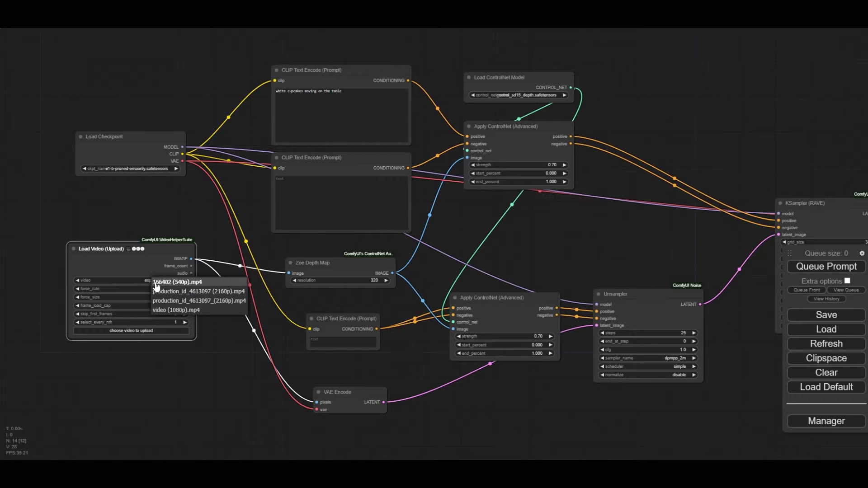
left_click(187, 302)
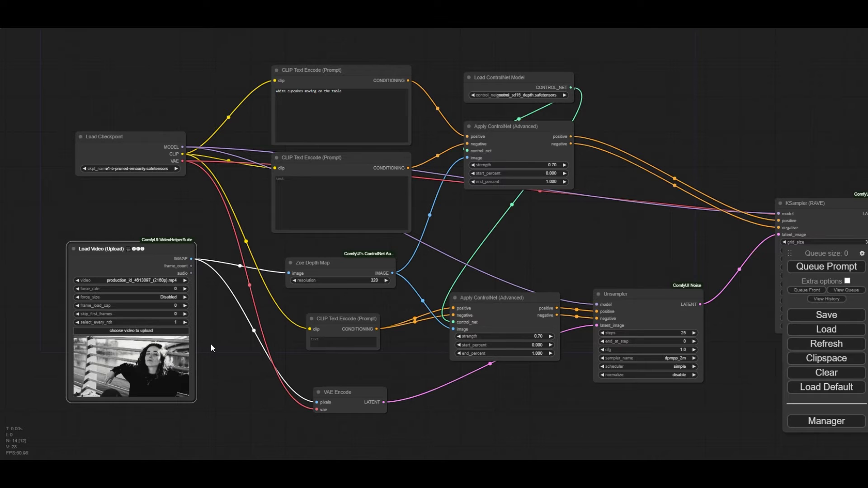
scroll(211, 343, "up", 2)
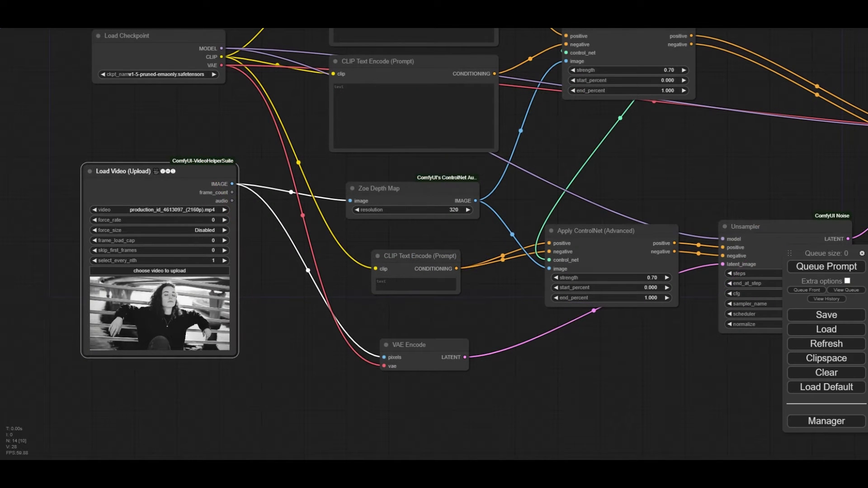
left_click(210, 240)
key("BackSpace")
type("1")
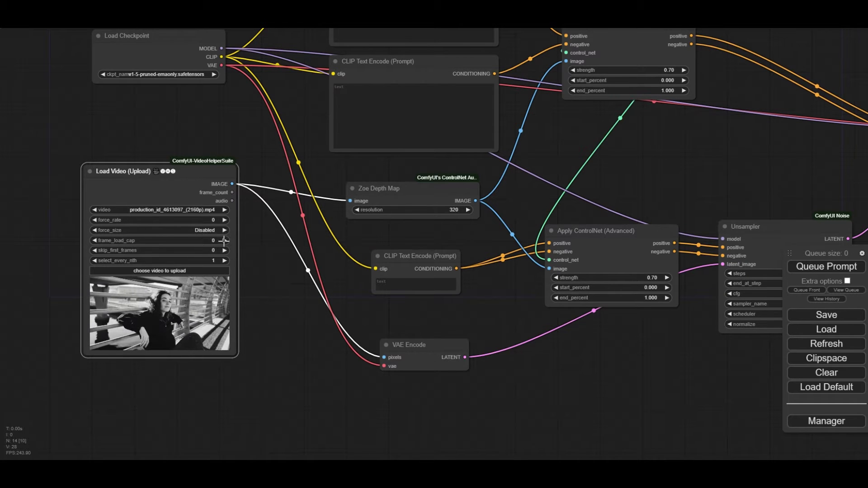
left_click(224, 241)
left_click(224, 260)
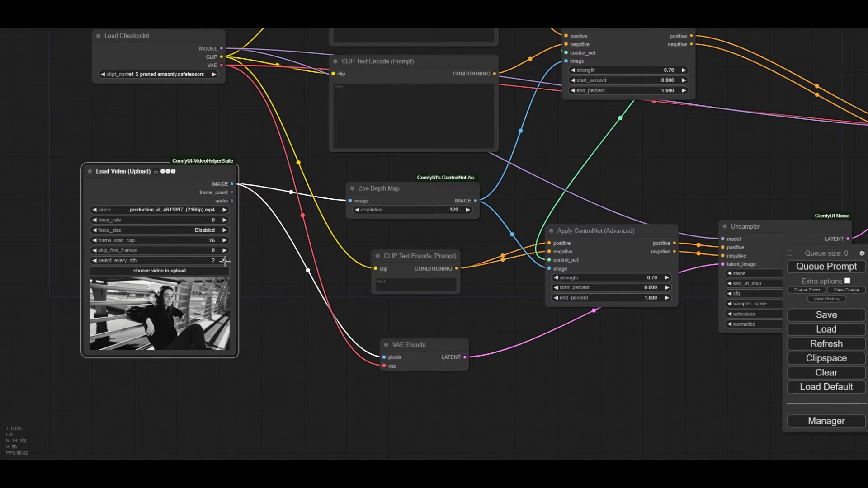
left_click(224, 261)
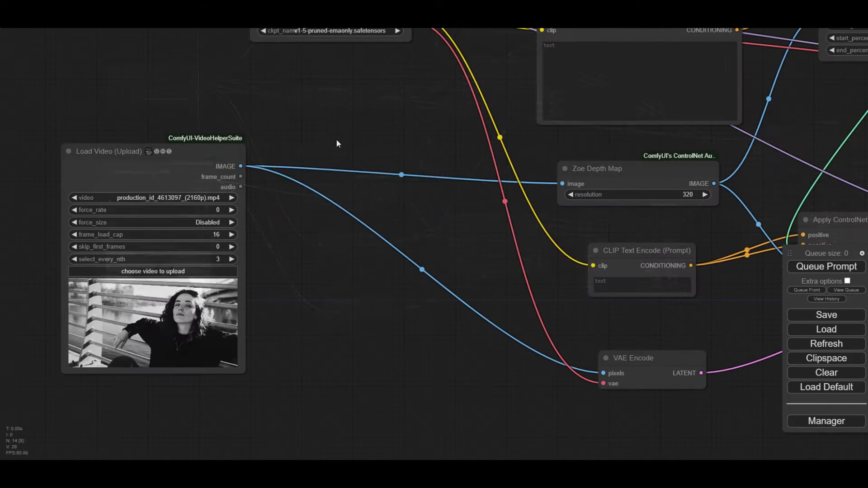
Add an Image Resize node fed by Load Video, outputting to Zoe Depth Map and VAE Encode pixels
double_click(337, 140)
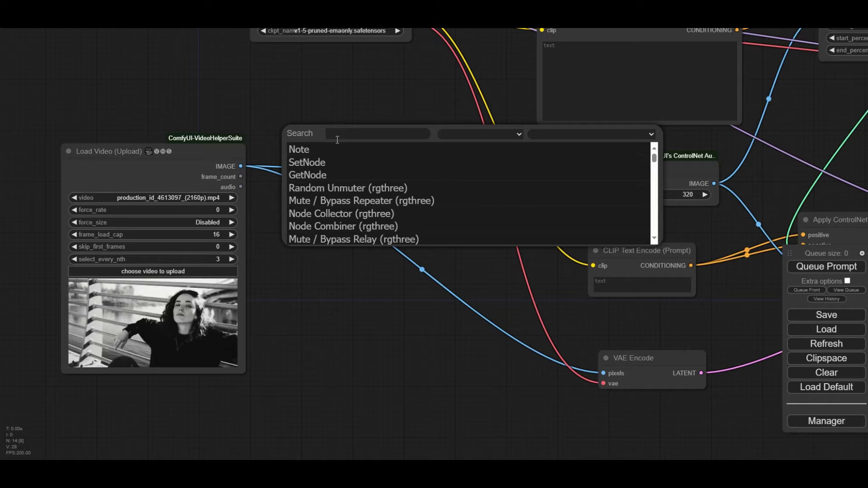
type("resize")
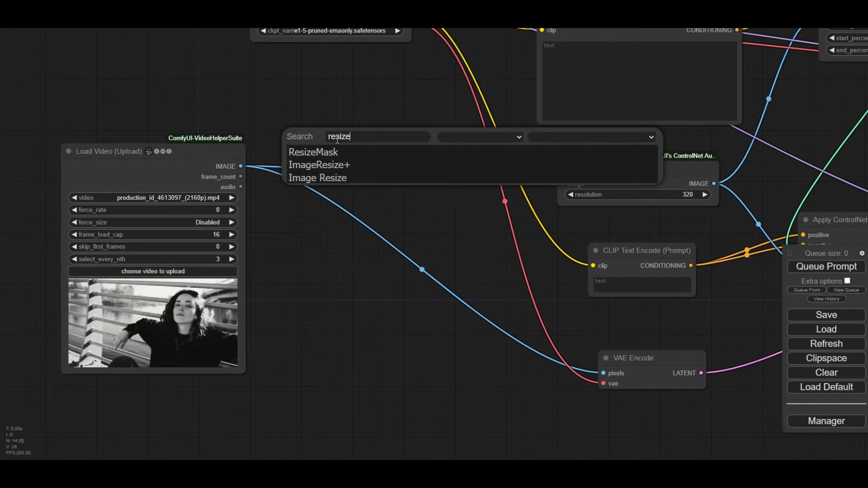
left_click(343, 177)
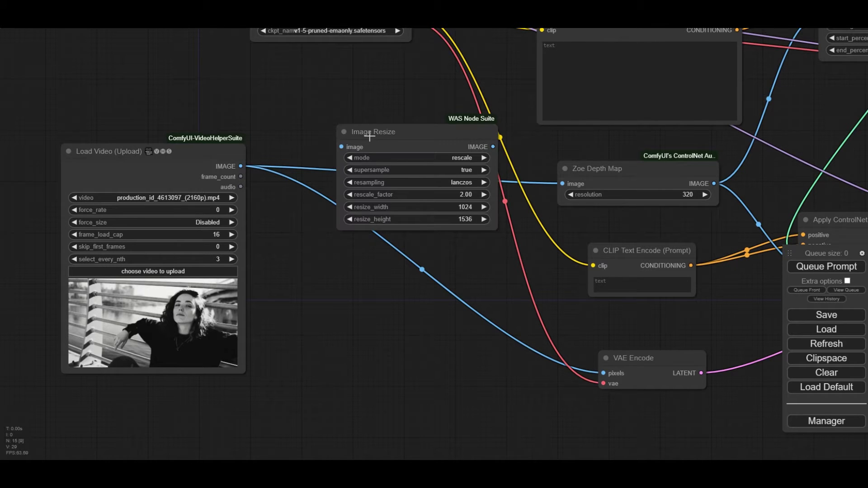
left_click_drag(370, 135, 332, 154)
left_click_drag(241, 166, 303, 165)
left_click_drag(455, 165, 562, 184)
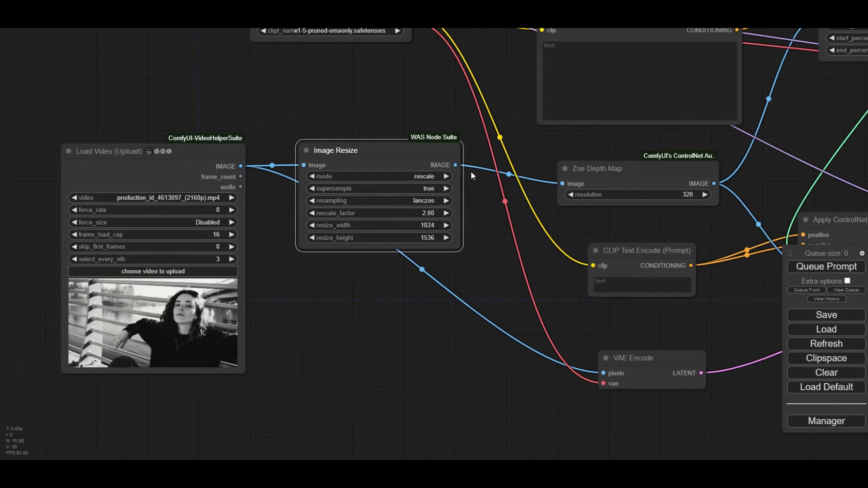
left_click_drag(455, 165, 601, 373)
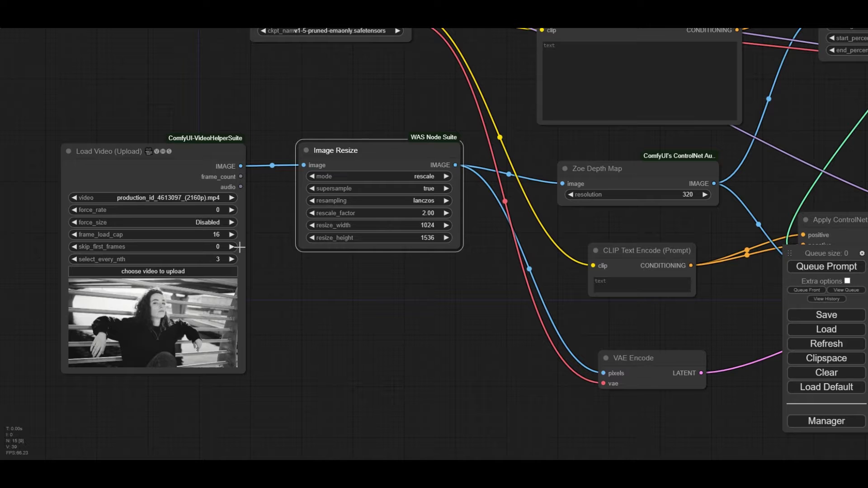
Set Image Resize rescale_factor to 0.25 and choose the realistic_vision.safetensors checkpoint
left_click(427, 213)
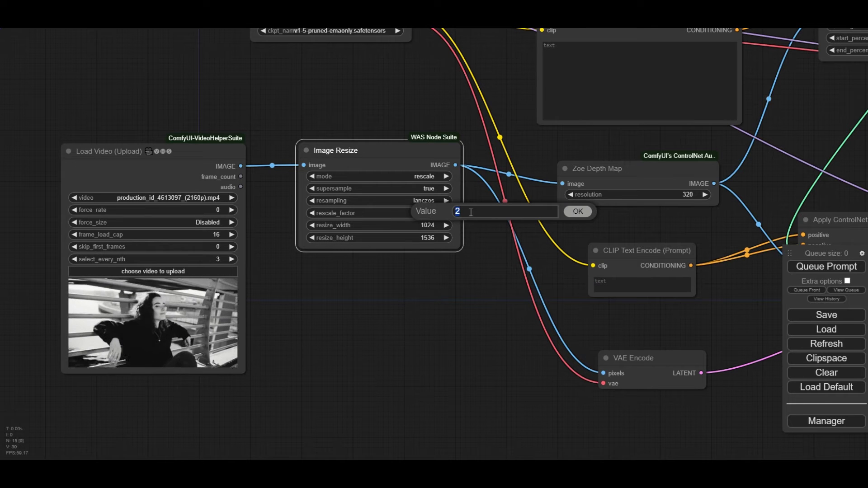
type("0.25")
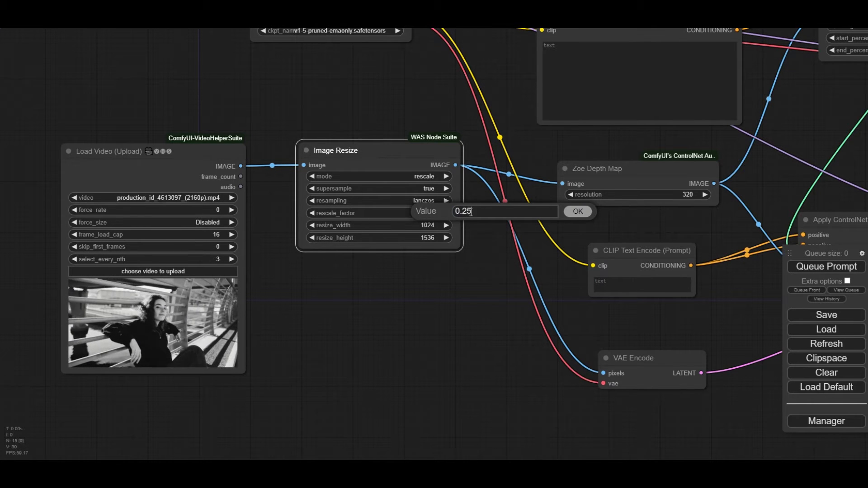
key("Return")
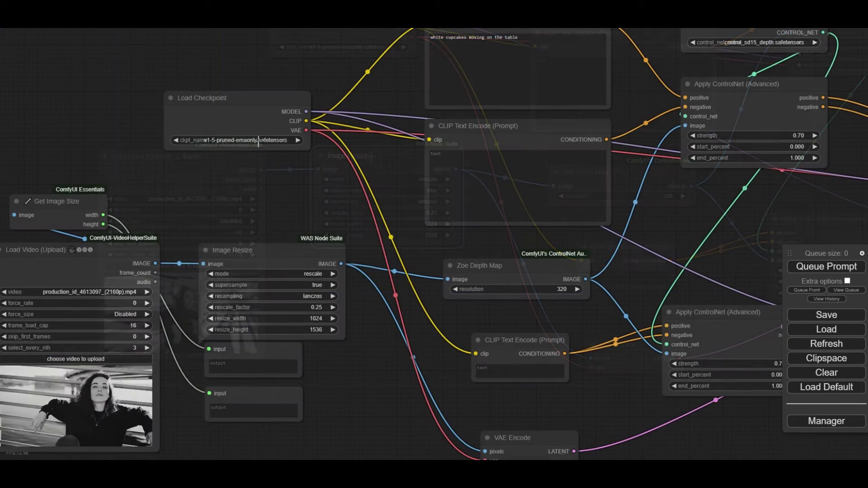
left_click(258, 142)
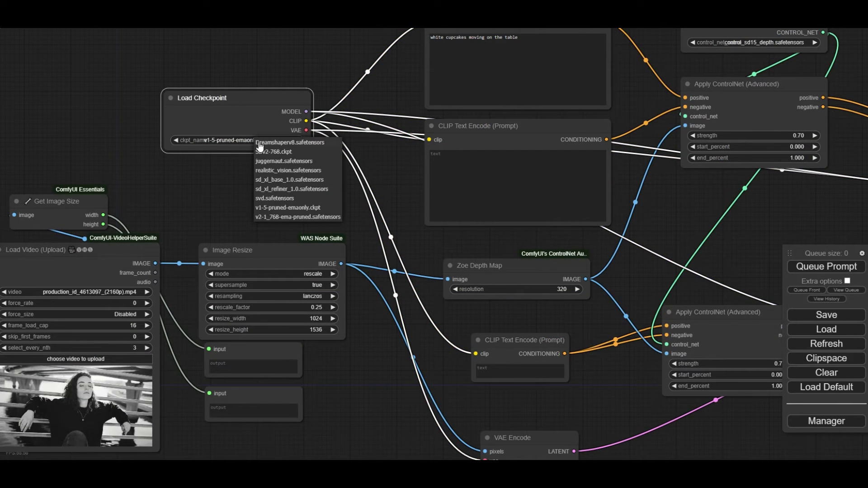
left_click(285, 171)
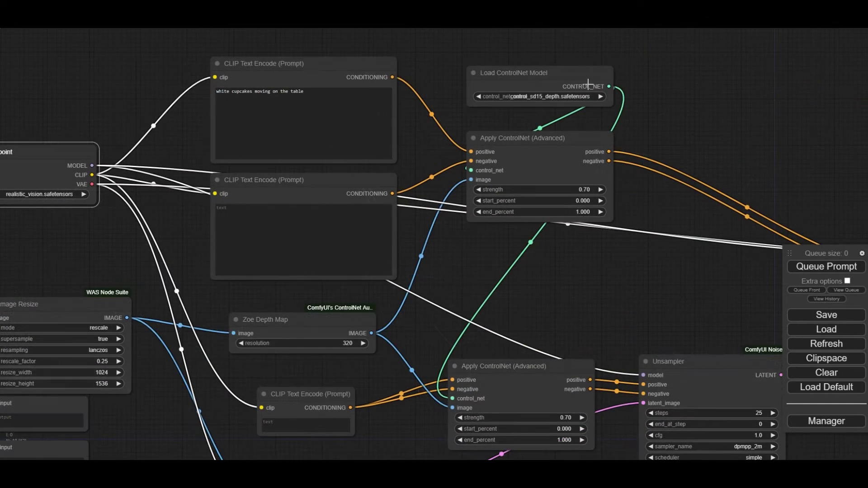
scroll(540, 90, "up", 3)
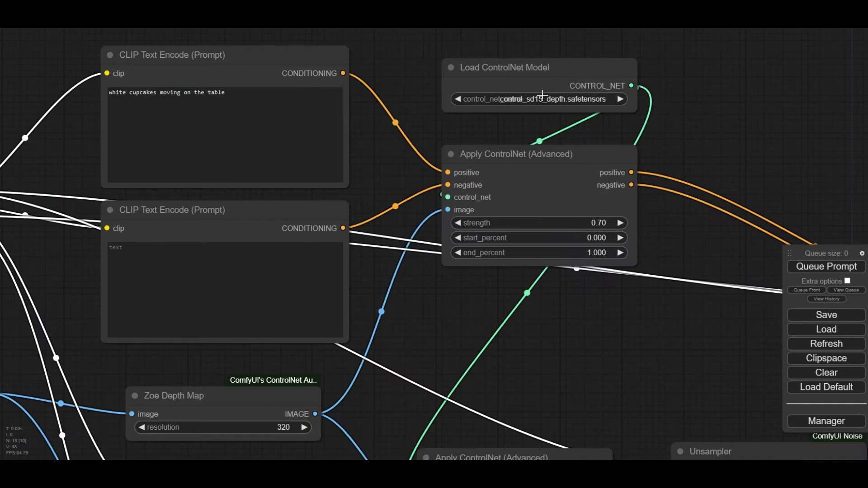
Widen the Load ControlNet Model node and place it between both Apply ControlNet nodes
left_click(541, 97)
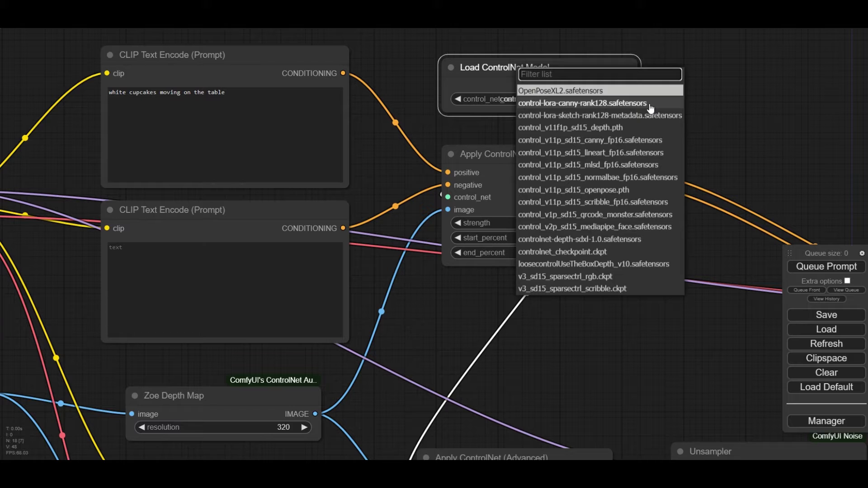
left_click_drag(638, 111, 673, 110)
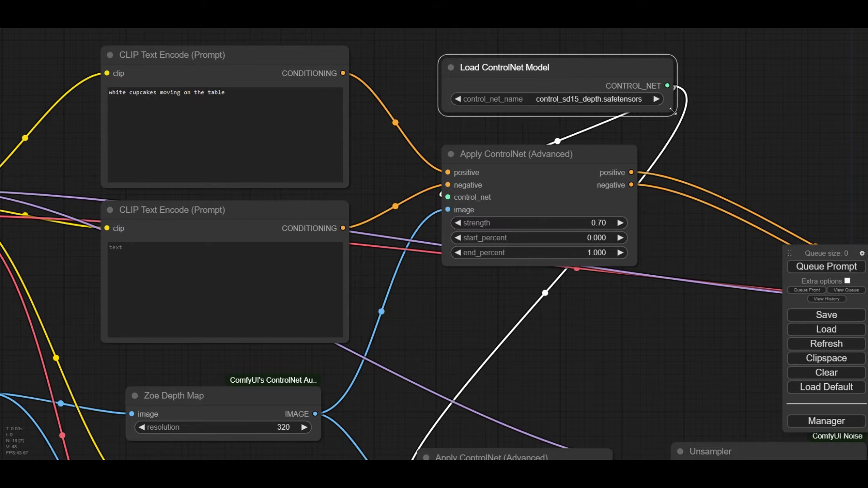
scroll(604, 134, "down", 5)
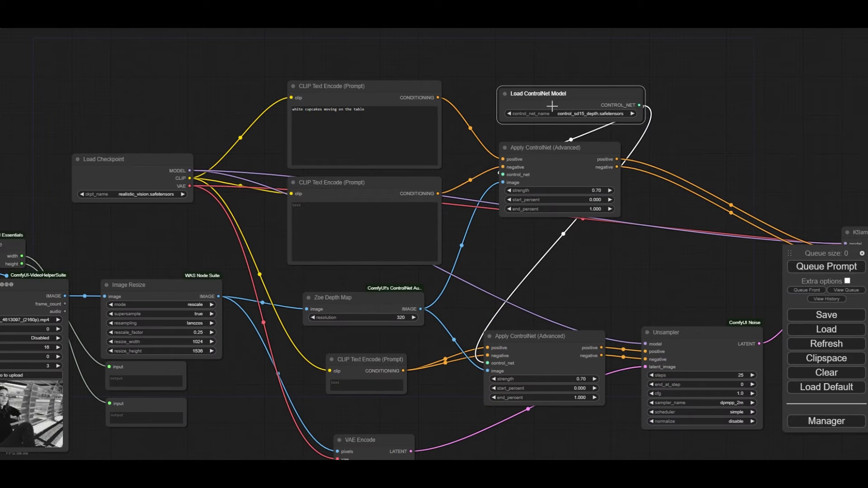
left_click_drag(538, 108, 503, 279)
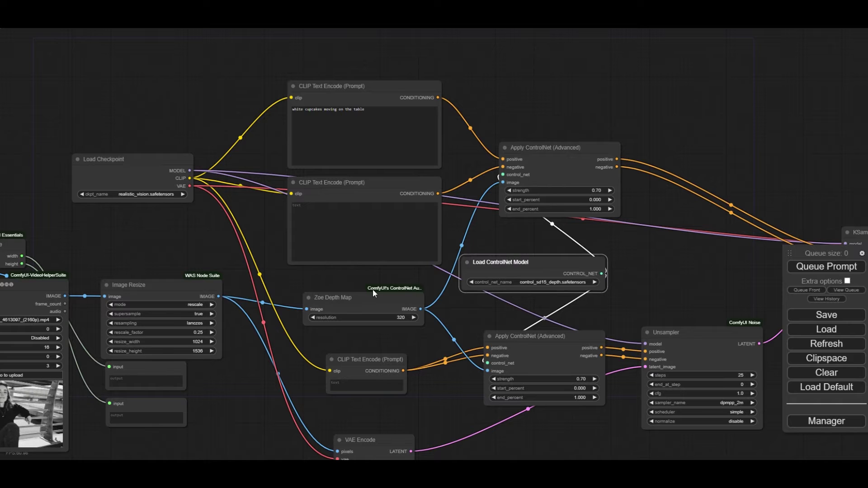
left_click_drag(655, 287, 546, 249)
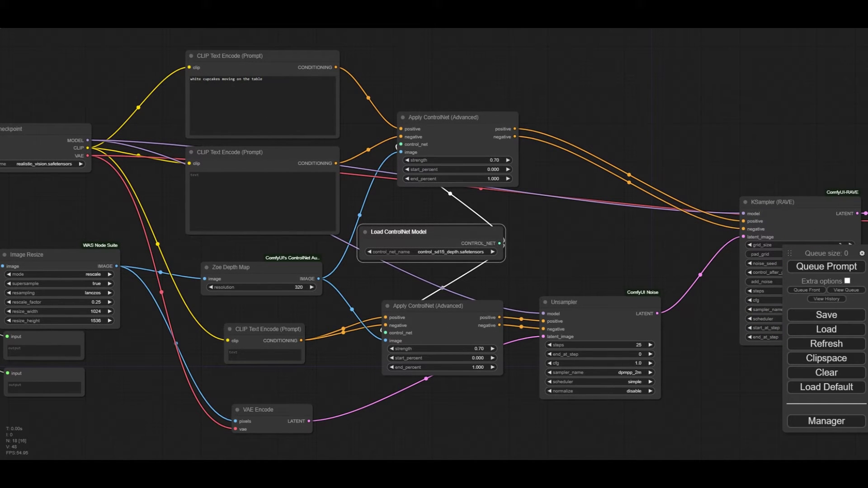
Set both the Unsampler and KSampler (RAVE) to 12 steps
scroll(588, 317, "up", 6)
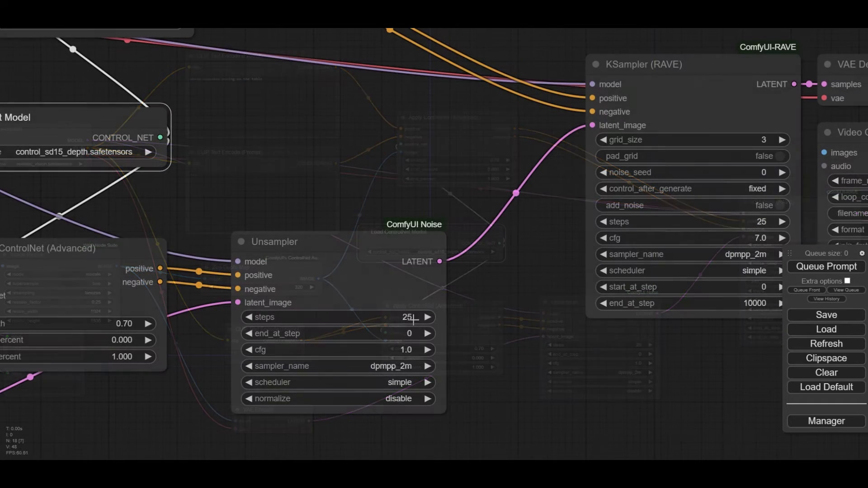
left_click(409, 318)
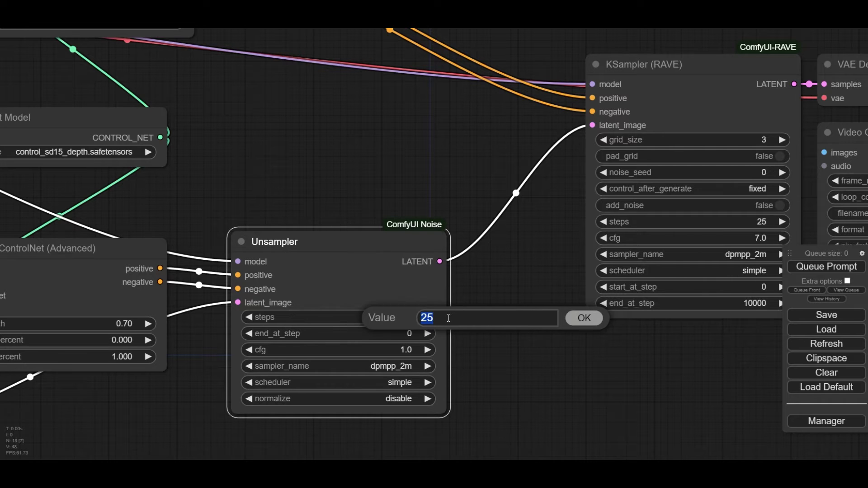
key("Return")
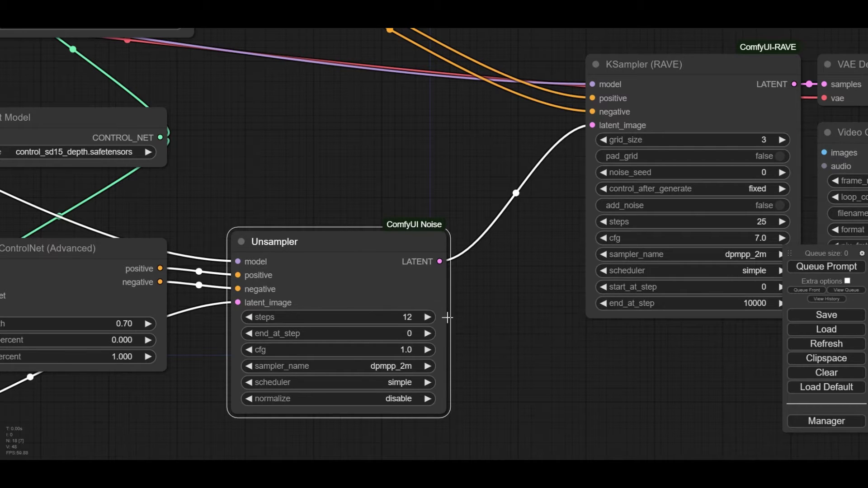
left_click(764, 222)
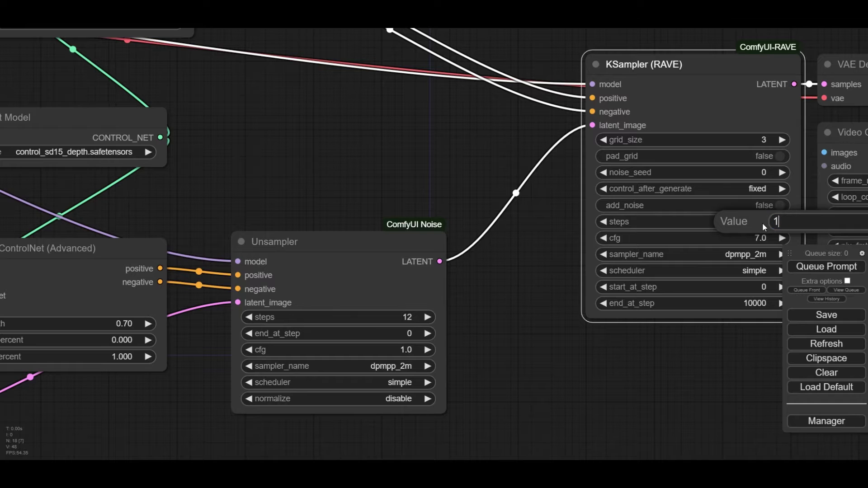
key("Return")
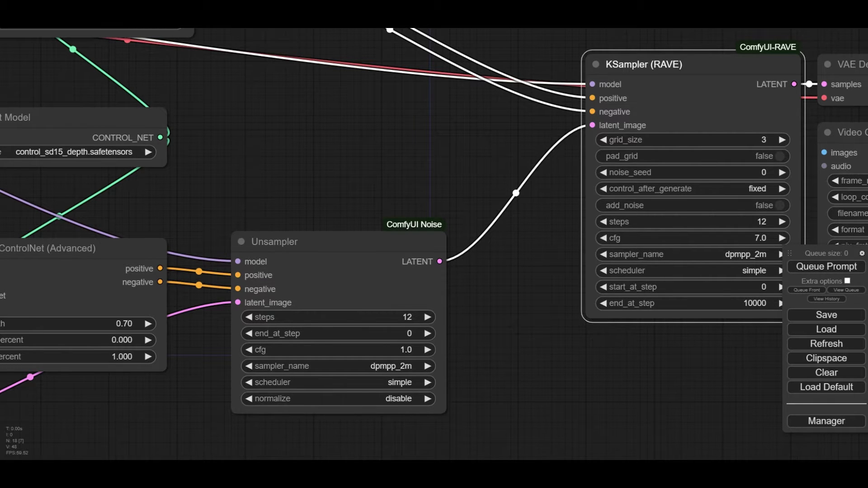
left_click_drag(520, 353, 391, 365)
left_click(595, 185)
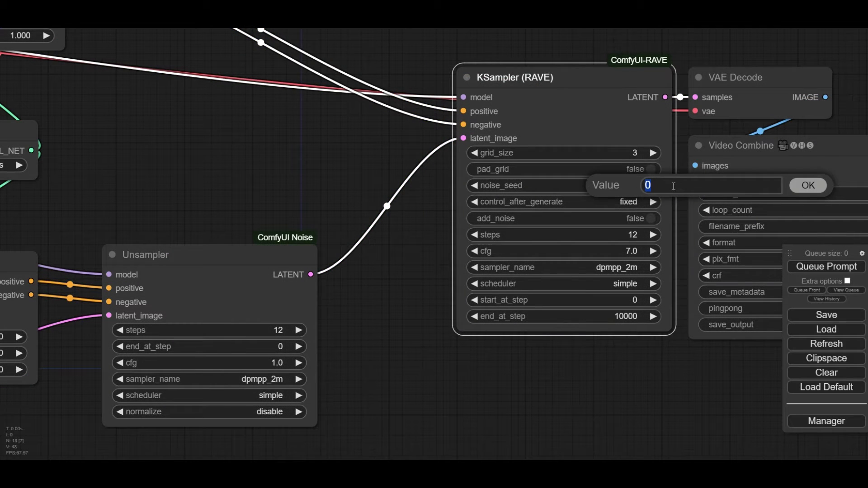
key("ctrl+v")
left_click(808, 186)
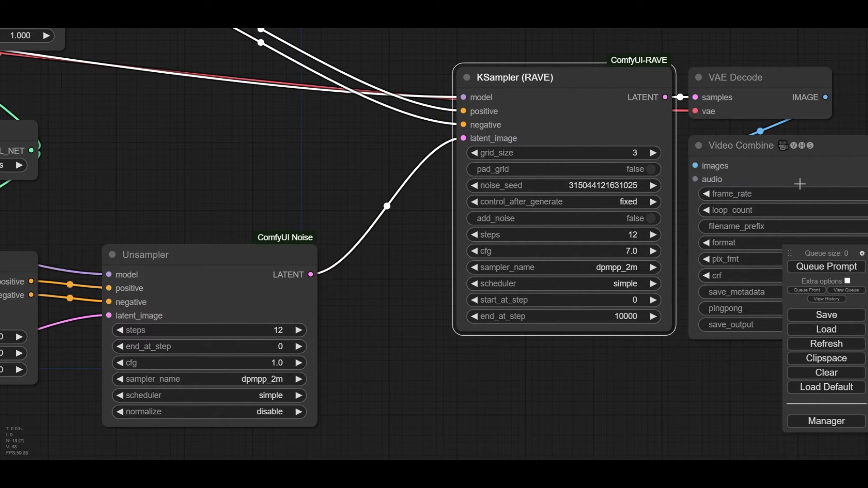
scroll(566, 206, "down", 5)
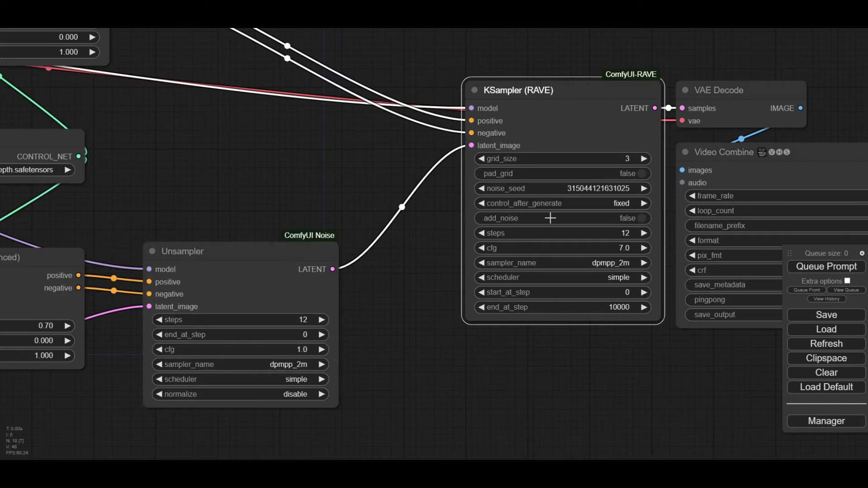
Replace the positive prompt with a tracksuit-and-headphones chihuahua, cyberpunk, neon, and add a watermark/worst-quality negative prompt
left_click(228, 112)
key("ctrl+a")
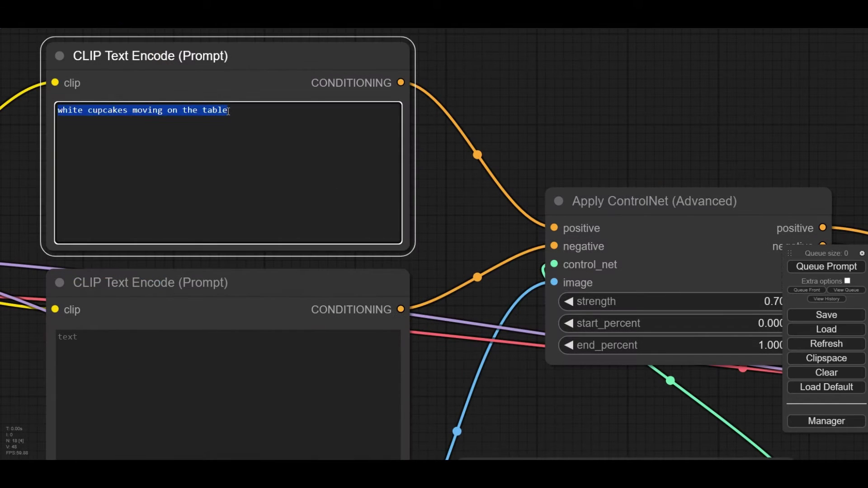
type("a ch")
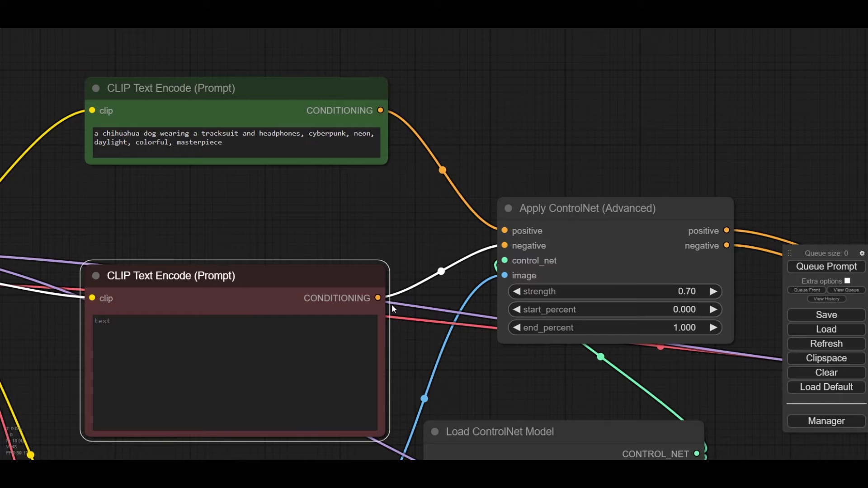
left_click(202, 329)
type("w")
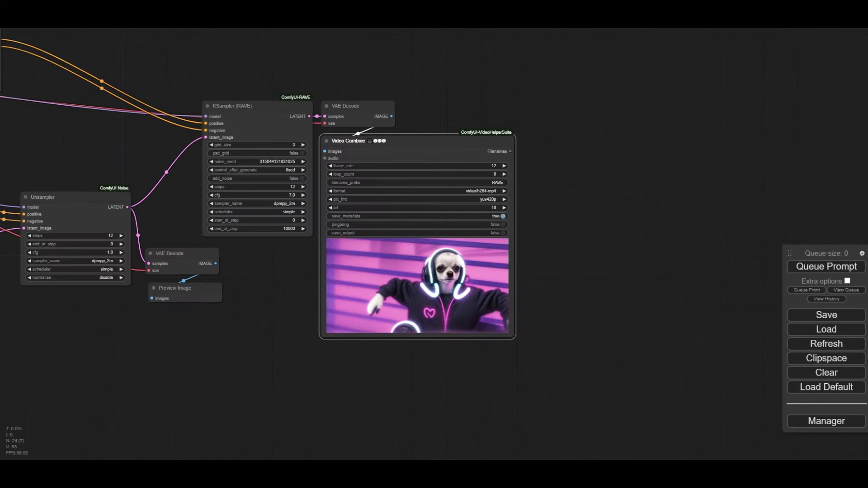
Zoom in on the Video Combine node to watch the finished neon chihuahua clip
scroll(451, 274, "up", 6)
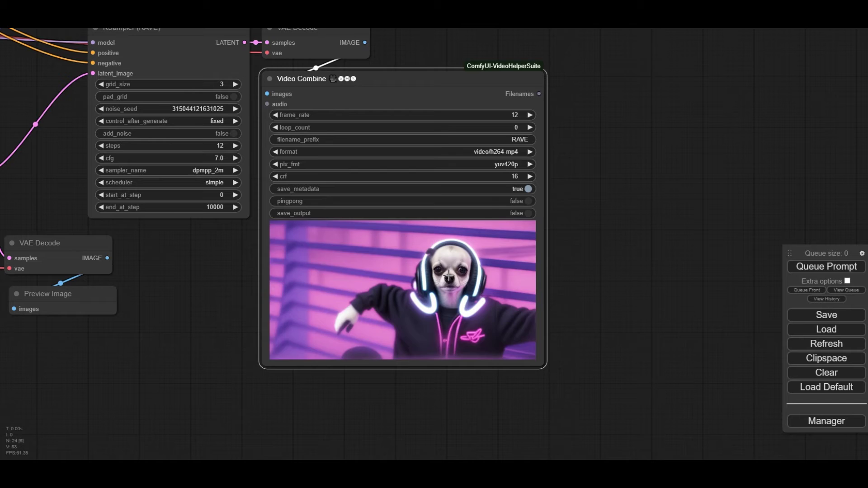
scroll(450, 275, "up", 4)
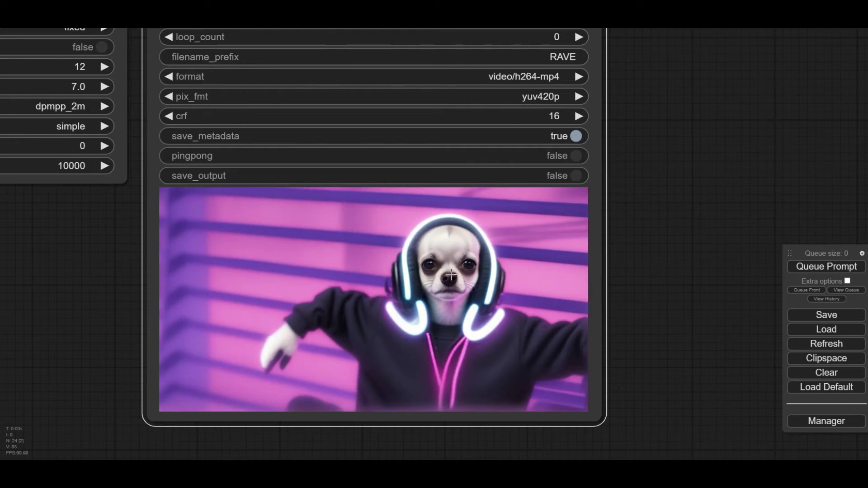
scroll(450, 275, "down", 5)
Add an Upscale Latent By node from the 'upsca' search and place it above the decoder
scroll(453, 277, "down", 3)
double_click(416, 123)
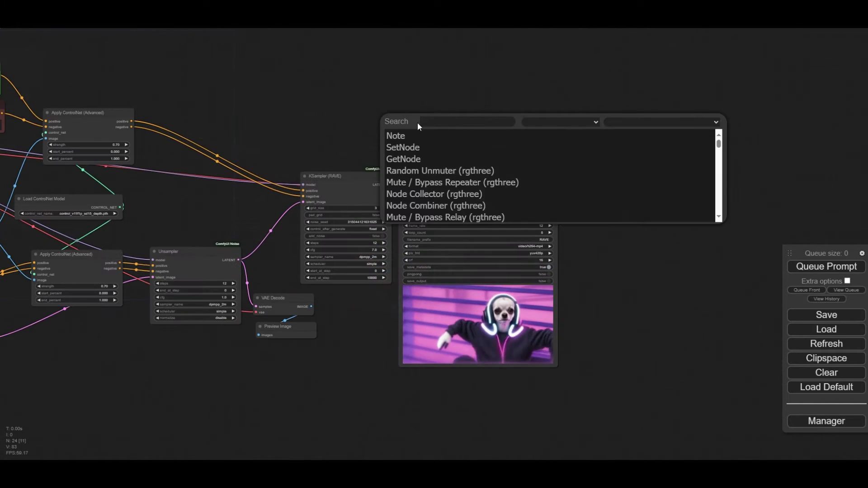
type("upsca")
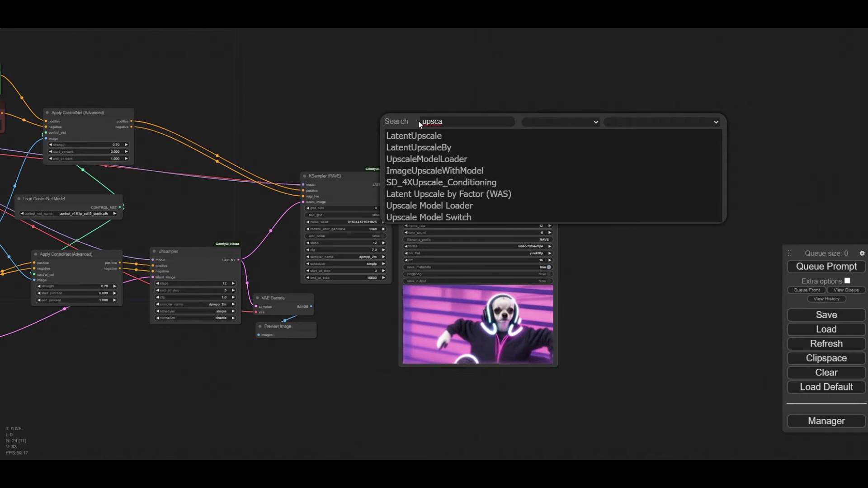
left_click(437, 147)
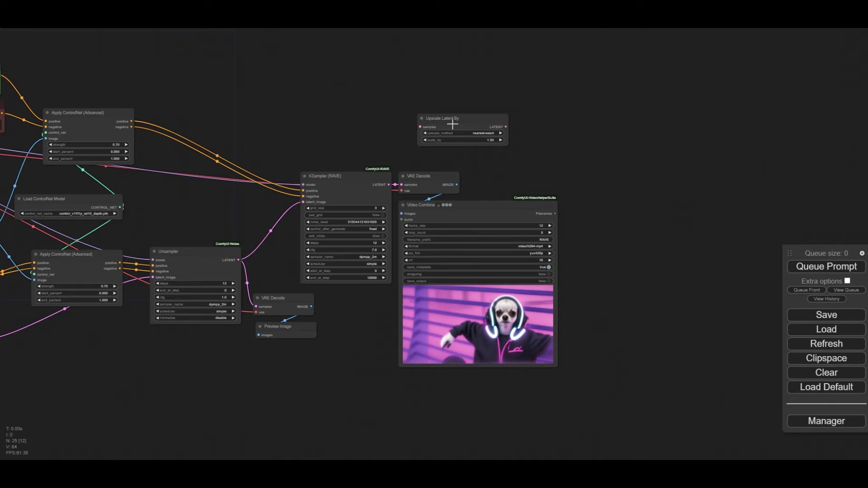
left_click_drag(452, 124, 446, 111)
Feed the RAVE KSampler's latent into the upscaler and set its upscale method to bilinear
scroll(481, 137, "up", 3)
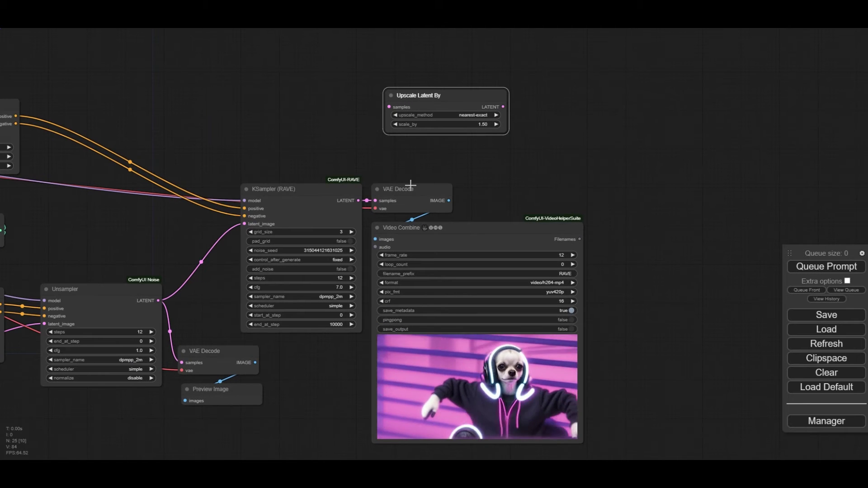
left_click_drag(359, 184, 389, 107)
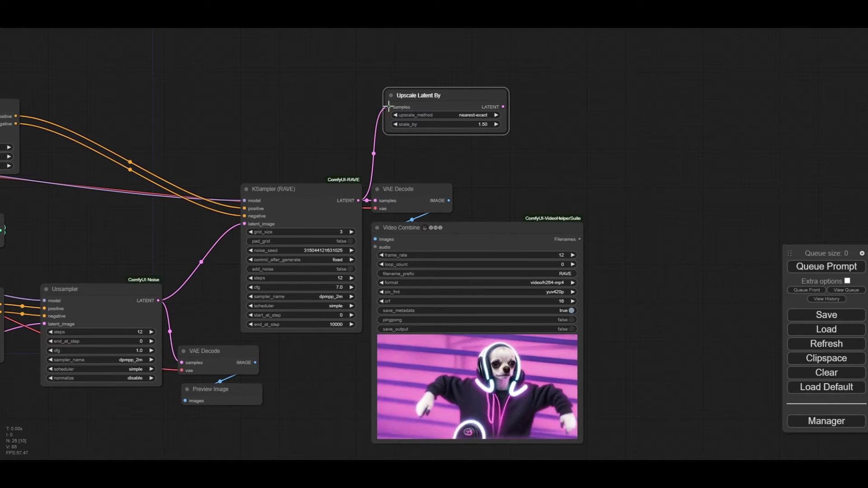
left_click(473, 115)
left_click(480, 125)
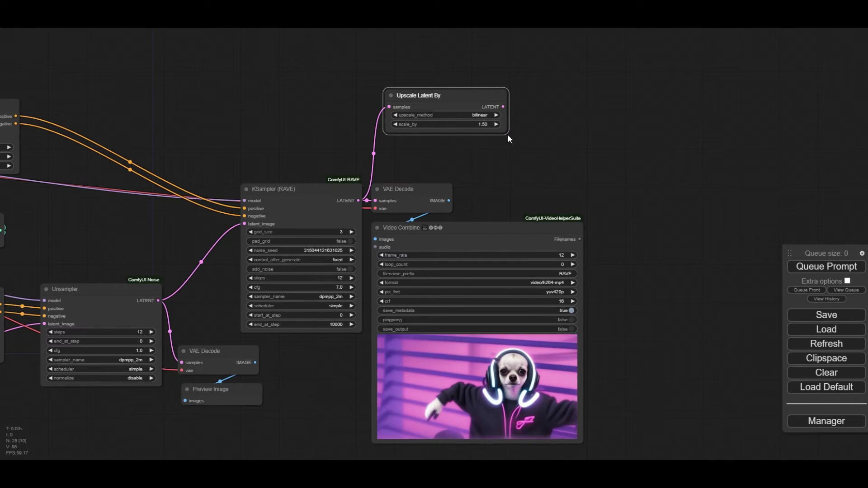
left_click_drag(508, 134, 477, 131)
scroll(509, 127, "down", 5)
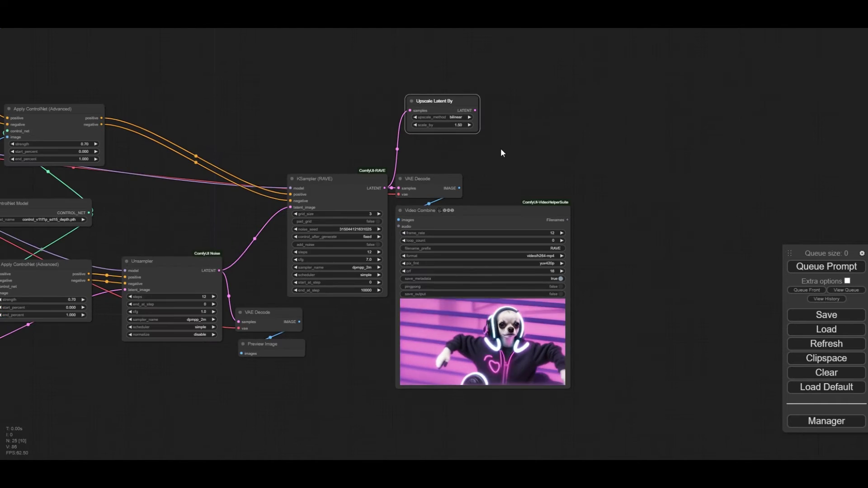
scroll(497, 145, "up", 2)
double_click(492, 134)
Add a KSampler (Advanced) whose latent_image comes from the Upscale Latent By output
type("adva")
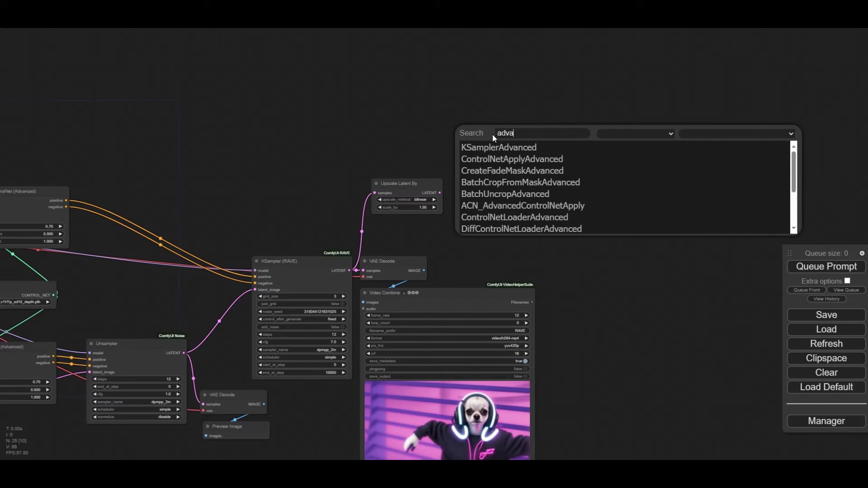
left_click(500, 148)
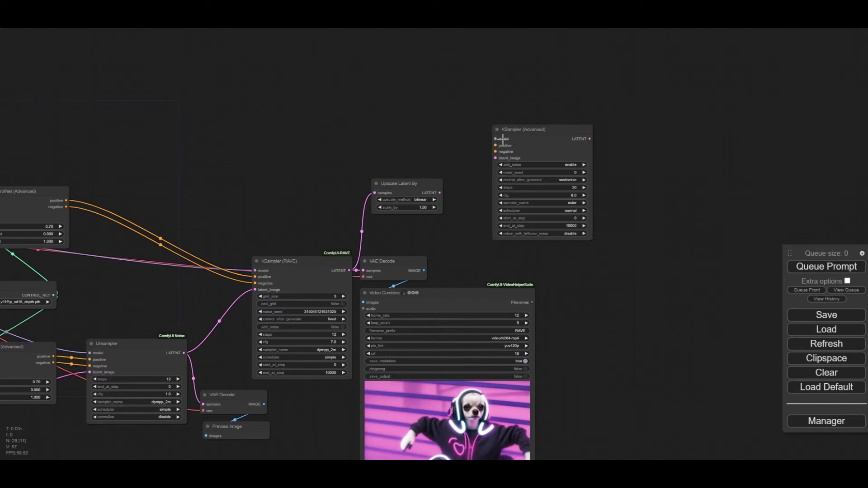
left_click_drag(529, 131, 510, 104)
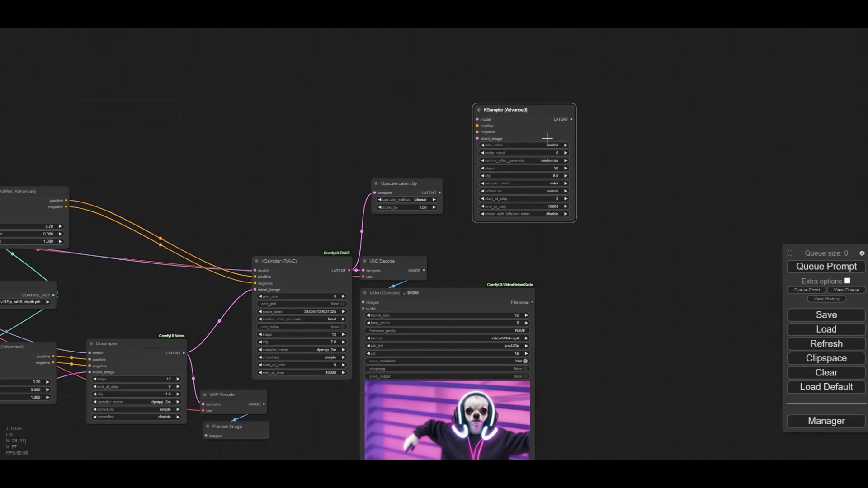
scroll(618, 158, "up", 5)
scroll(618, 157, "up", 2)
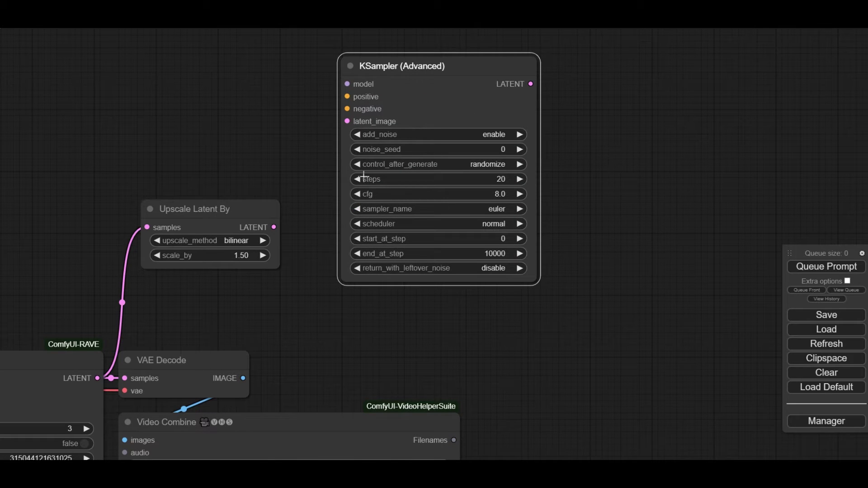
left_click_drag(271, 227, 347, 121)
scroll(330, 201, "down", 2)
left_click_drag(327, 295, 330, 201)
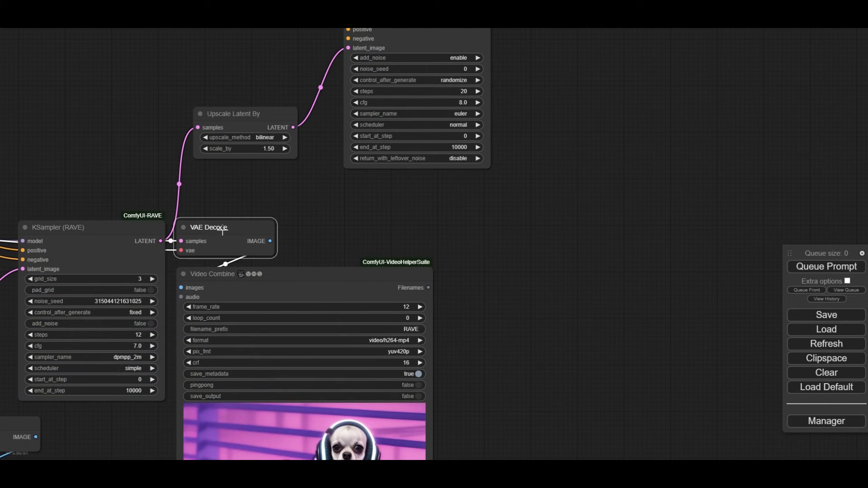
Paste a linked copy of the VAE Decode and Video Combine pair beside the new sampler
left_click(278, 280)
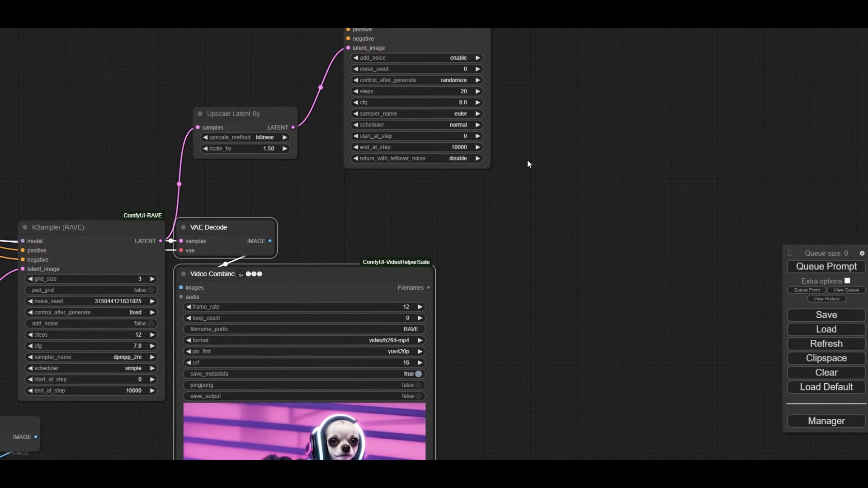
left_click_drag(528, 164, 437, 292)
key("ctrl+shift+v")
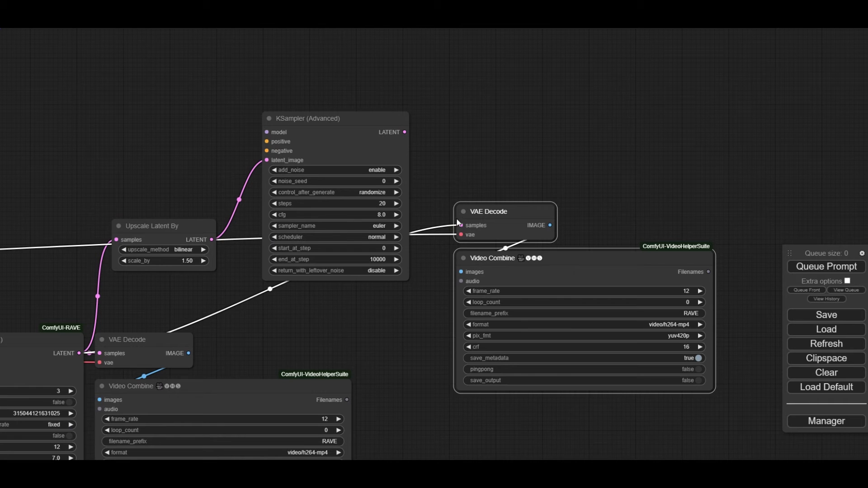
left_click_drag(499, 204, 479, 122)
left_click_drag(405, 132, 441, 144)
Add an Apply Advanced ControlNet node fed by the depth map image and loaded ControlNet model
right_click(376, 94)
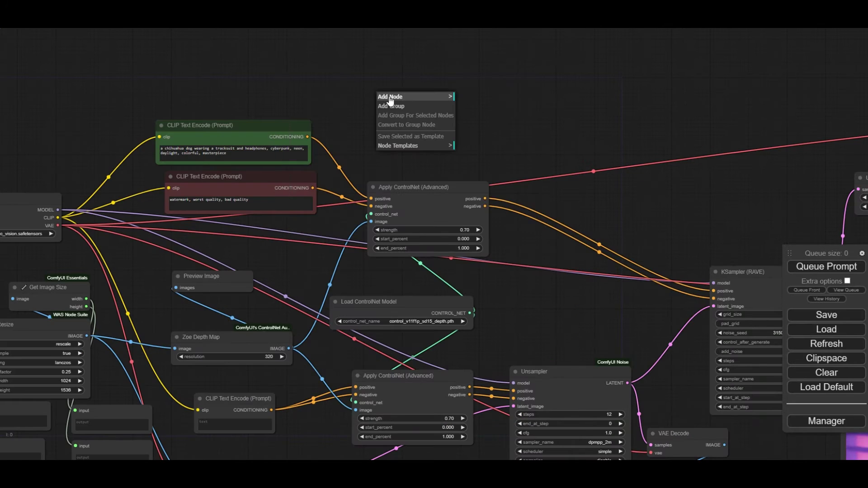
left_click(390, 97)
left_click(492, 210)
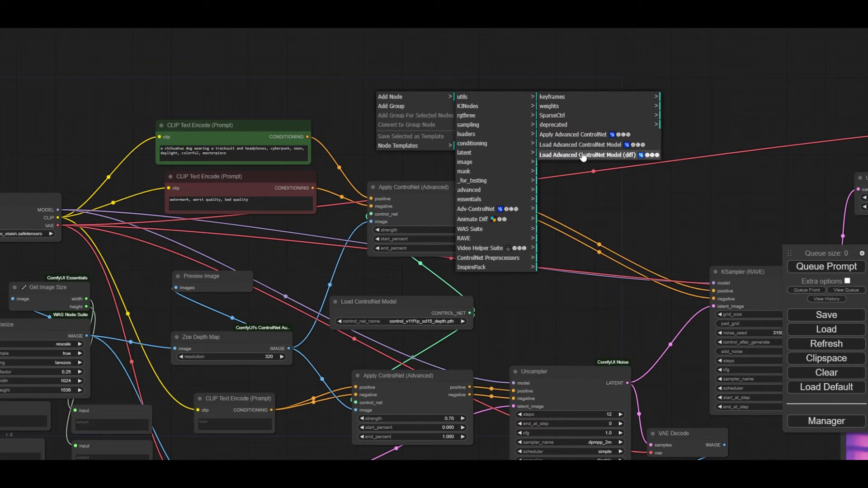
left_click(596, 135)
left_click_drag(424, 95, 405, 75)
left_click_drag(368, 222, 366, 112)
left_click_drag(371, 214, 365, 103)
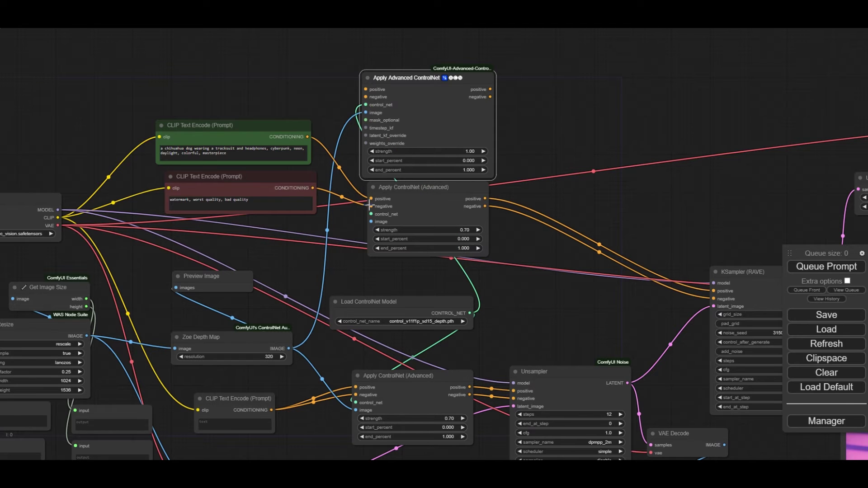
Route both prompts through the new ControlNet node and its outputs into the RAVE KSampler
left_click_drag(370, 205, 356, 130)
left_click_drag(366, 97, 366, 97)
left_click_drag(371, 199, 364, 89)
left_click_drag(485, 198, 487, 158)
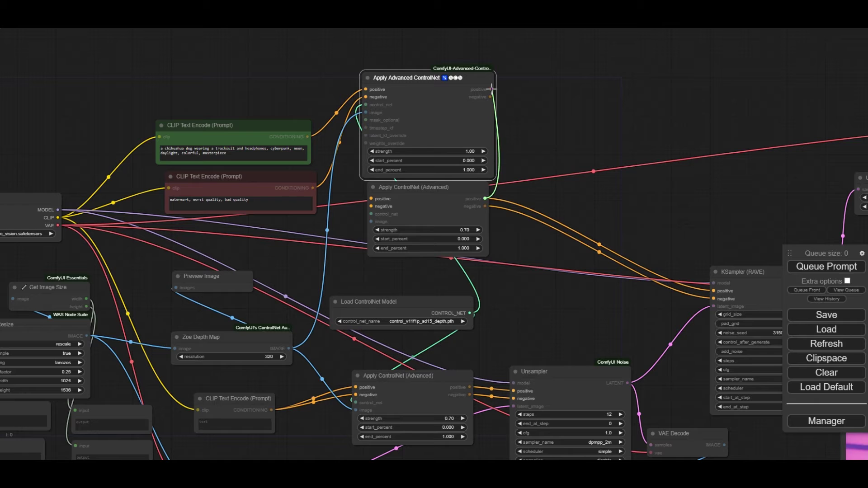
left_click_drag(492, 89, 499, 188)
left_click_drag(692, 261, 657, 259)
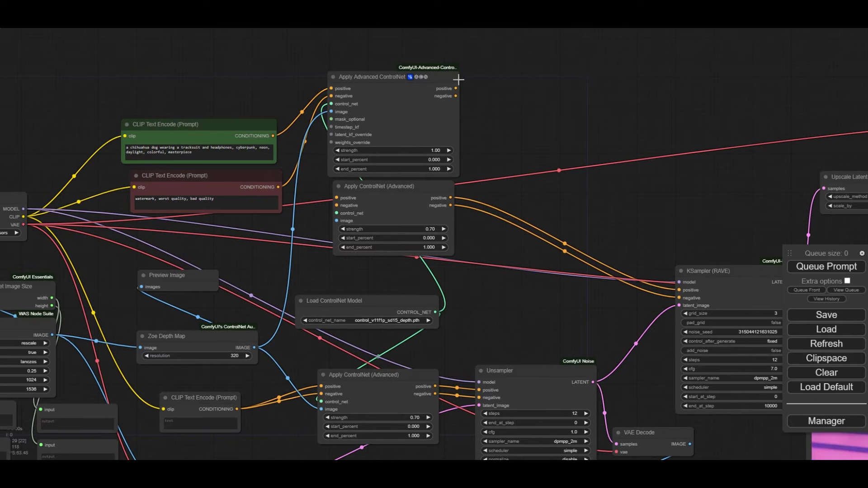
left_click_drag(455, 88, 679, 290)
left_click_drag(456, 96, 679, 297)
Move the old Apply ControlNet node aside and set the new node's strength to 0.70
left_click(387, 192)
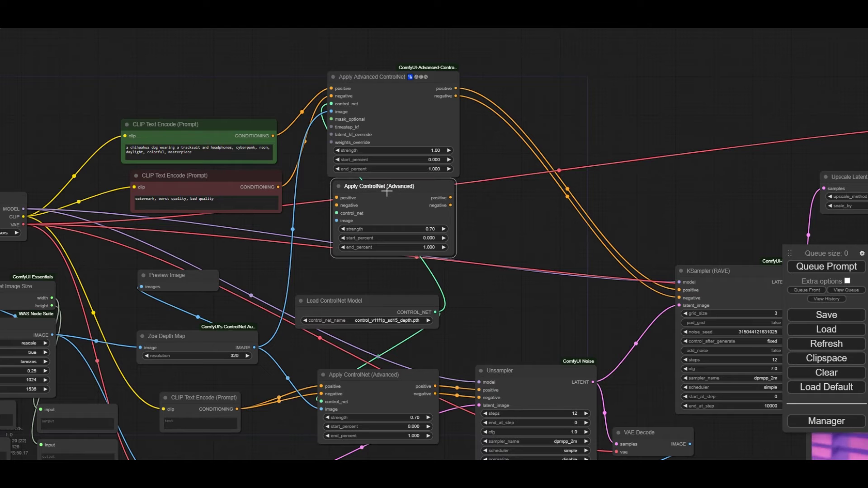
left_click_drag(387, 192, 392, 205)
left_click(436, 151)
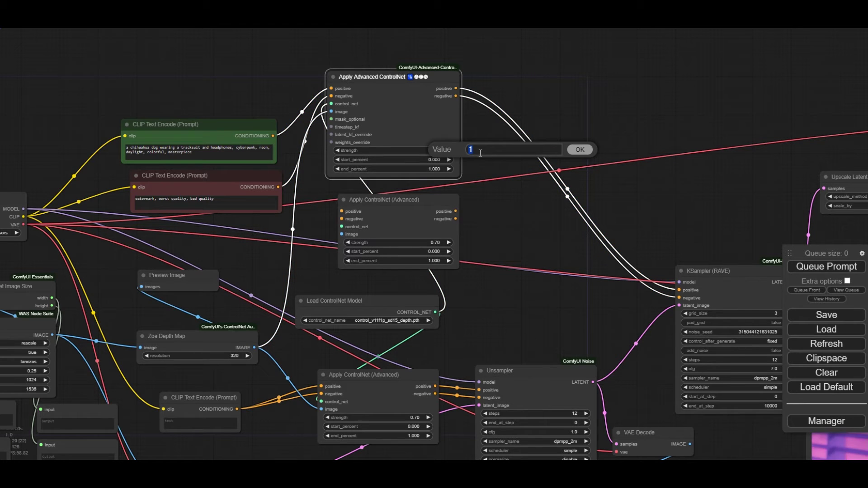
type("0.7")
key("Return")
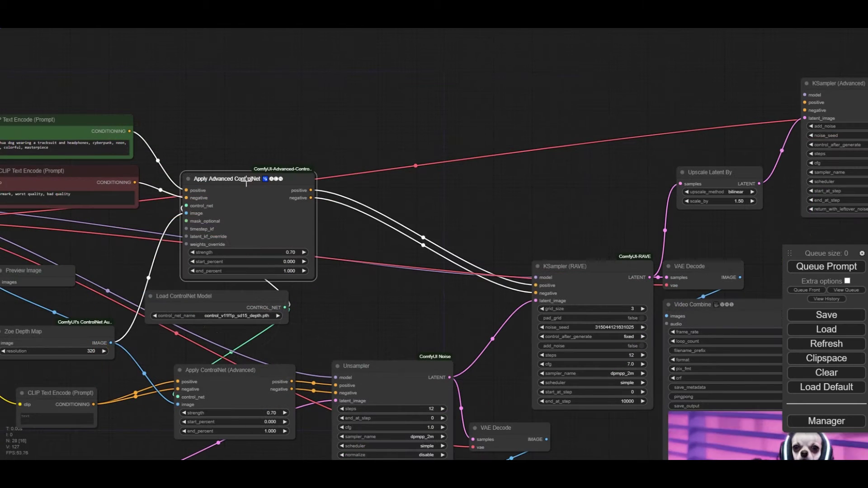
Place the second Apply Advanced ControlNet above the first, feed it the first's conditioning, and pull its control_net link
left_click_drag(191, 181, 256, 178)
left_click_drag(312, 175, 441, 78)
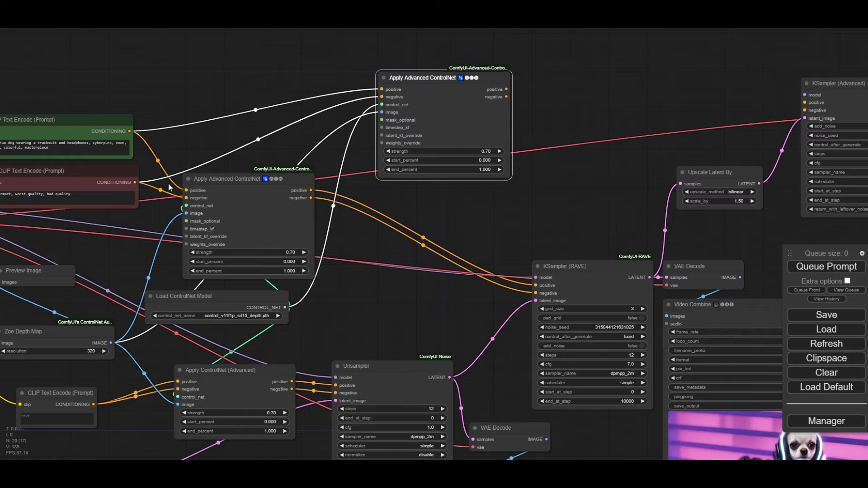
left_click_drag(310, 190, 382, 86)
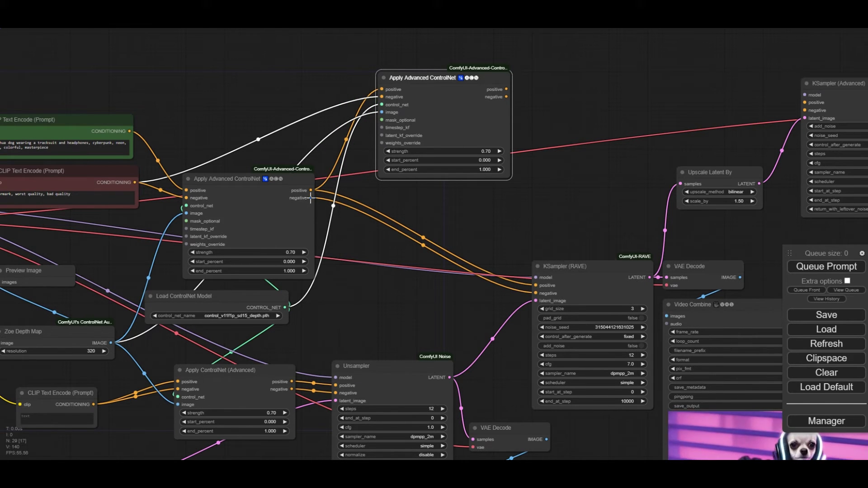
left_click_drag(311, 198, 328, 86)
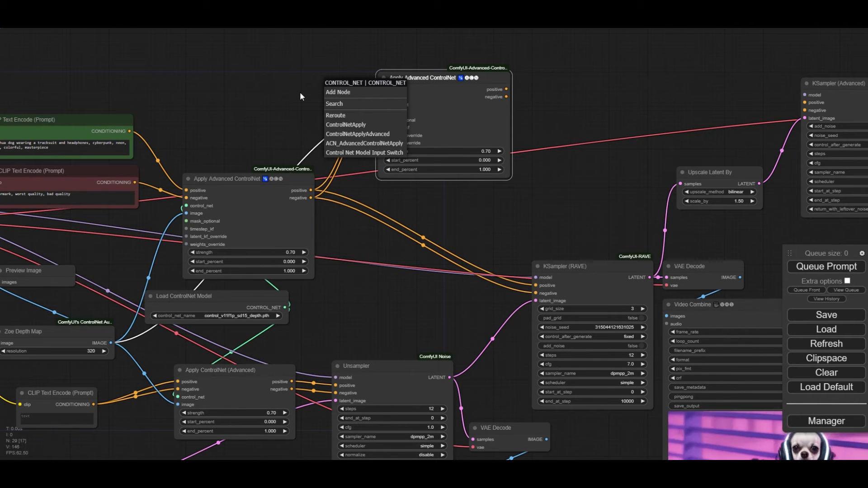
left_click(299, 92)
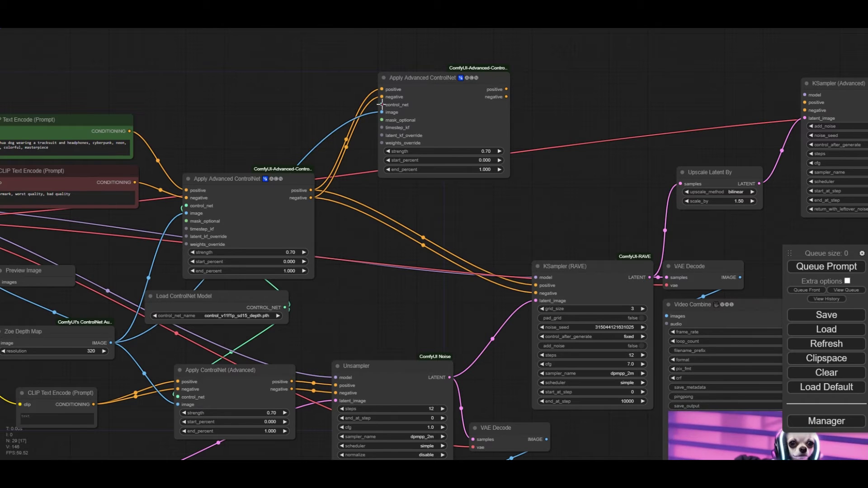
left_click_drag(381, 104, 299, 78)
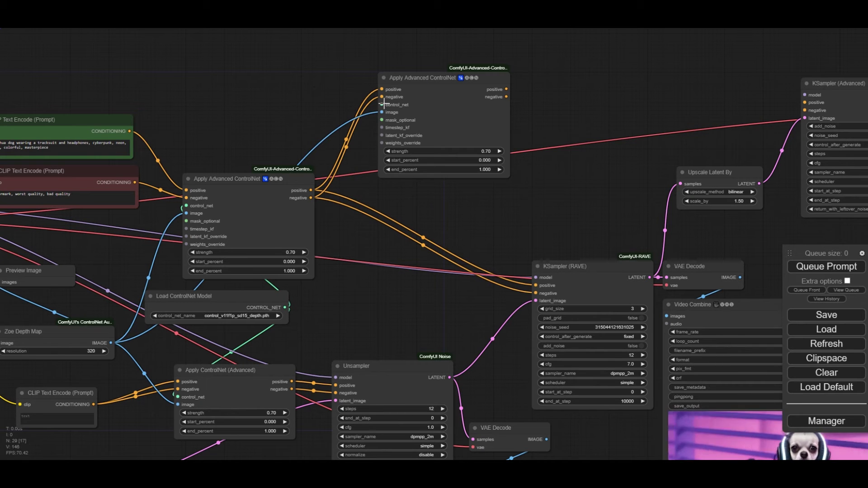
left_click_drag(384, 104, 259, 82)
Add a Load ControlNet Model node loading controlnet_checkpoint.ckpt for the second ControlNet
left_click(344, 124)
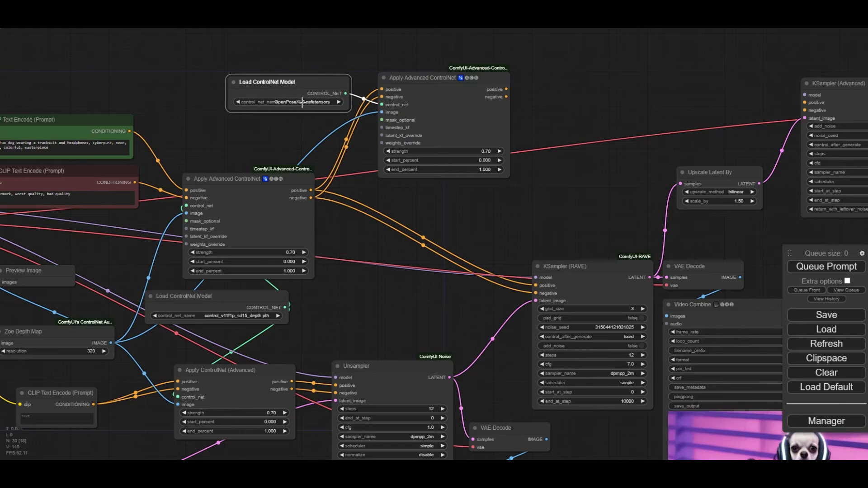
scroll(302, 103, "up", 4)
left_click_drag(368, 111, 382, 113)
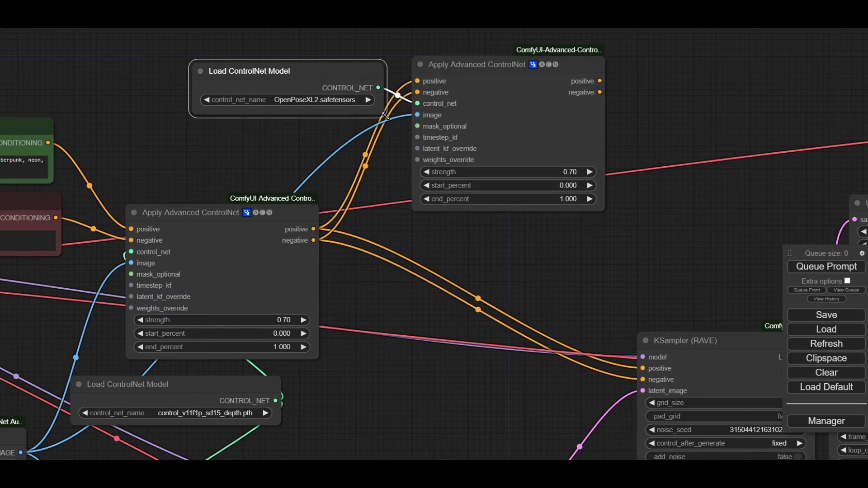
left_click(346, 101)
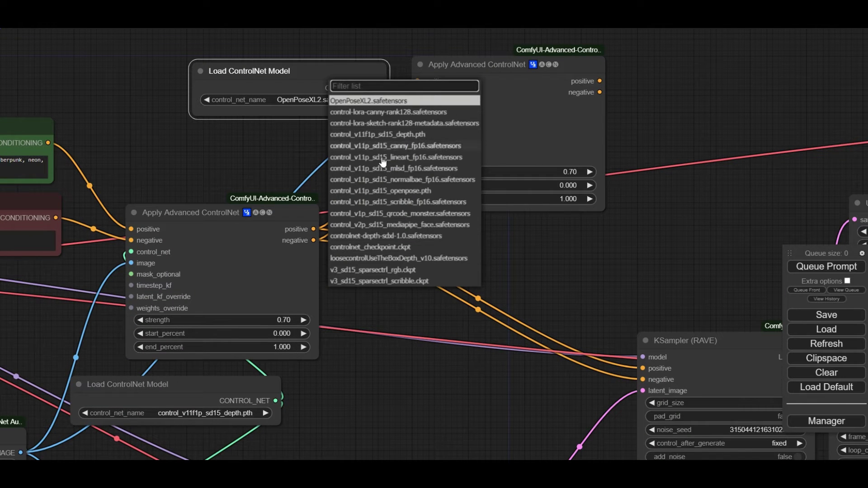
left_click(401, 248)
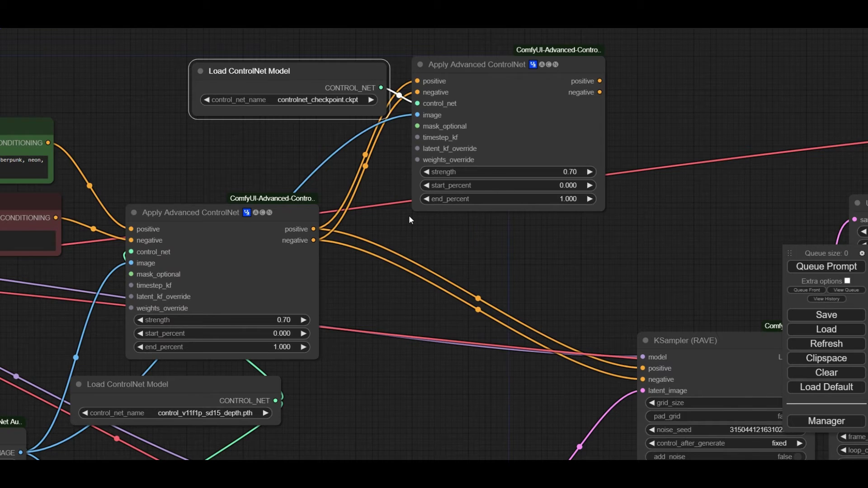
scroll(409, 216, "down", 6)
scroll(482, 232, "up", 8)
Set the second Apply Advanced ControlNet's strength to 0.8
left_click(425, 186)
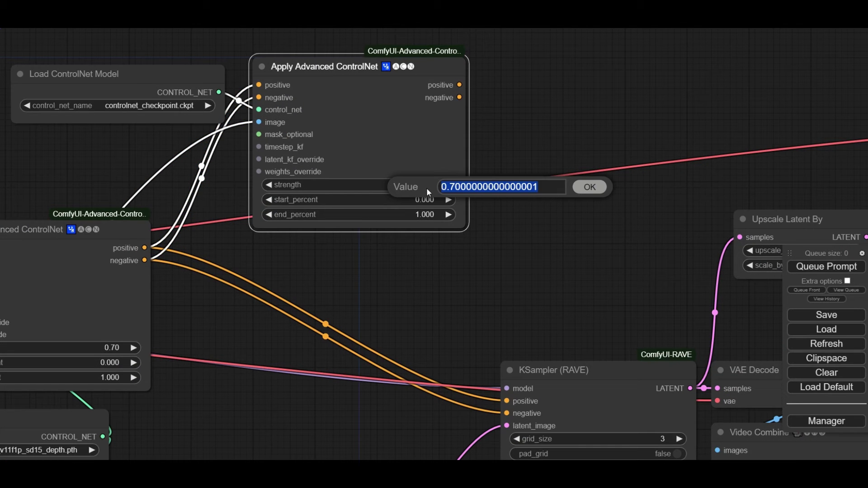
key("BackSpace")
type("0.8")
key("Return")
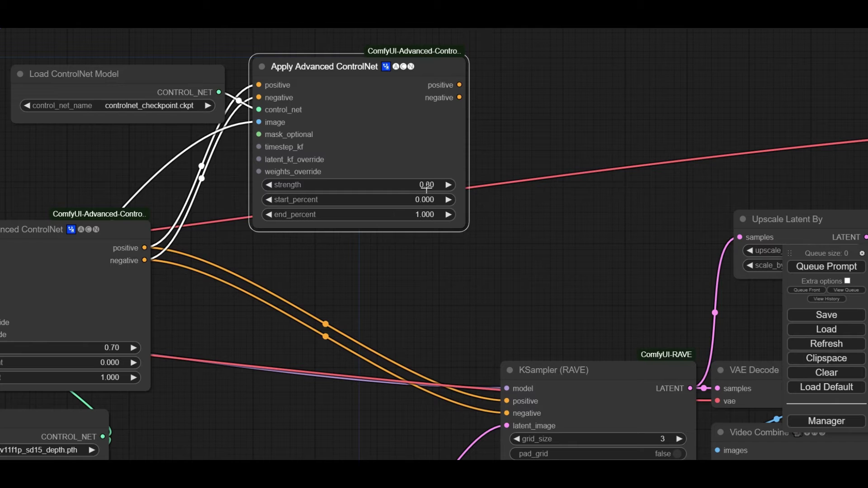
scroll(426, 187, "down", 7)
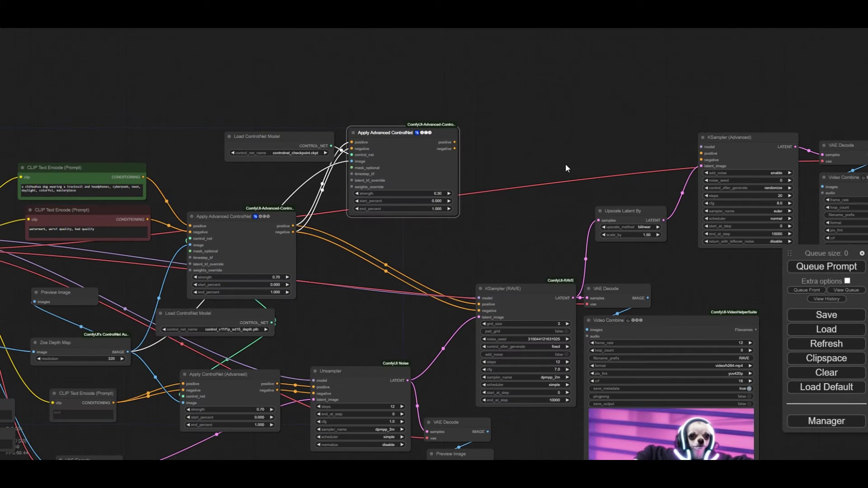
scroll(519, 124, "up", 3)
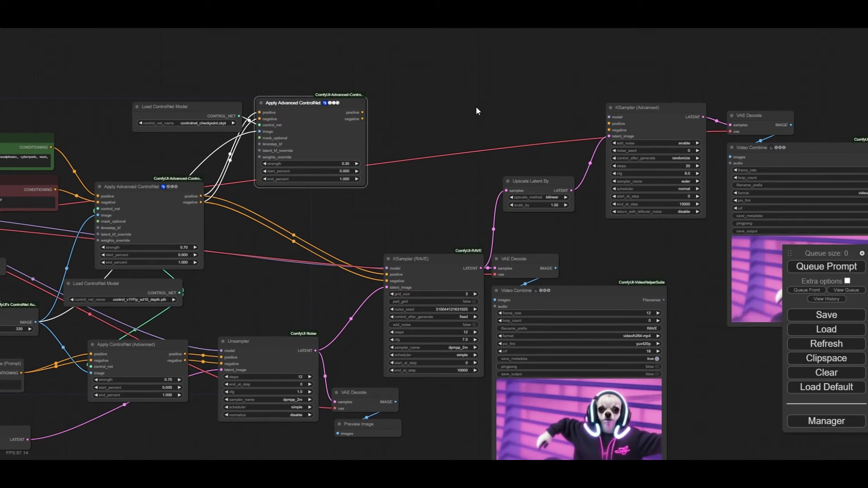
left_click_drag(395, 118, 633, 129)
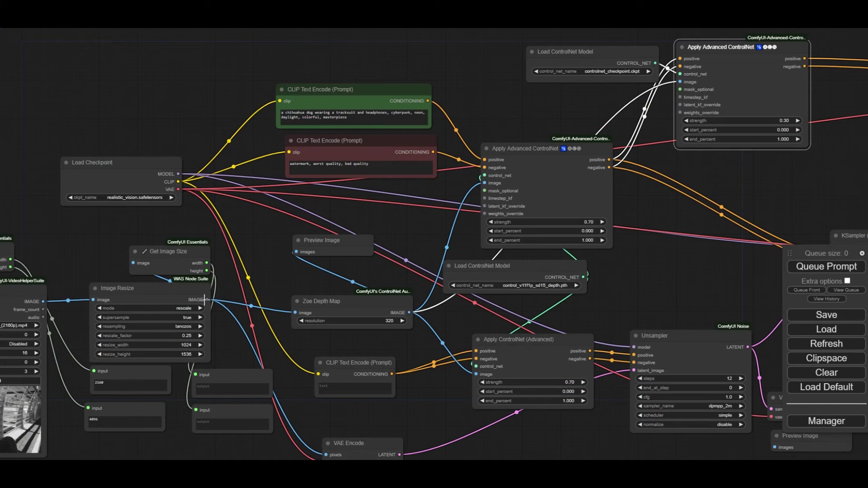
Add a Reroute on the resized image output and connect it to the second ControlNet's image input
left_click_drag(207, 299, 549, 97)
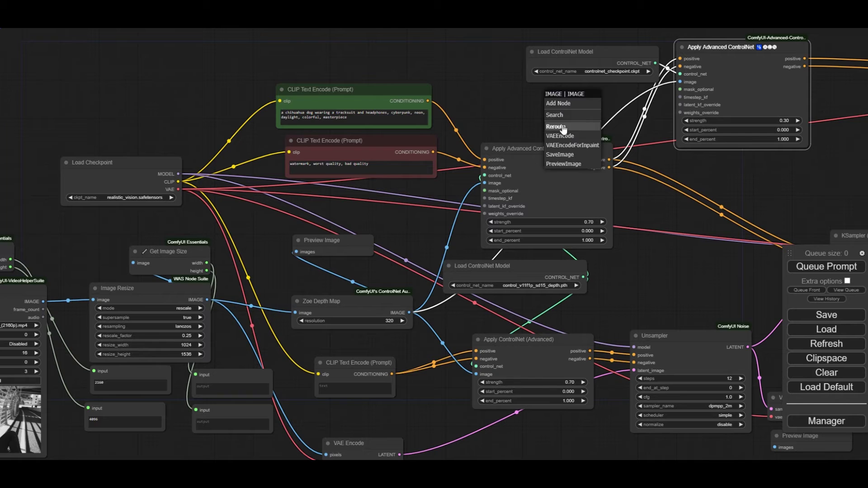
left_click(560, 127)
left_click_drag(665, 112, 601, 160)
left_click_drag(554, 102, 557, 65)
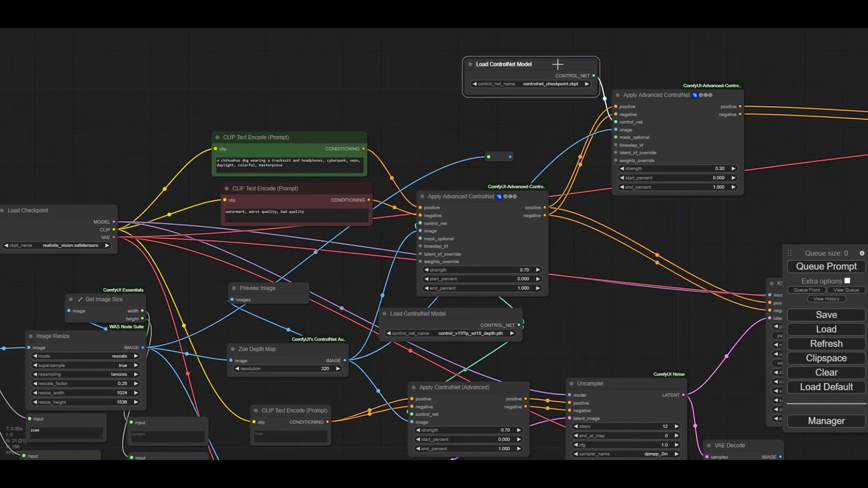
left_click_drag(508, 158, 516, 149)
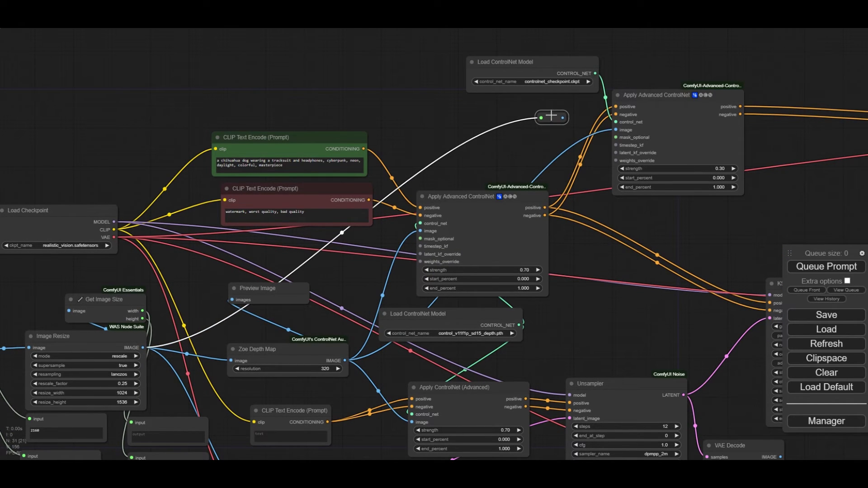
left_click_drag(563, 118, 616, 130)
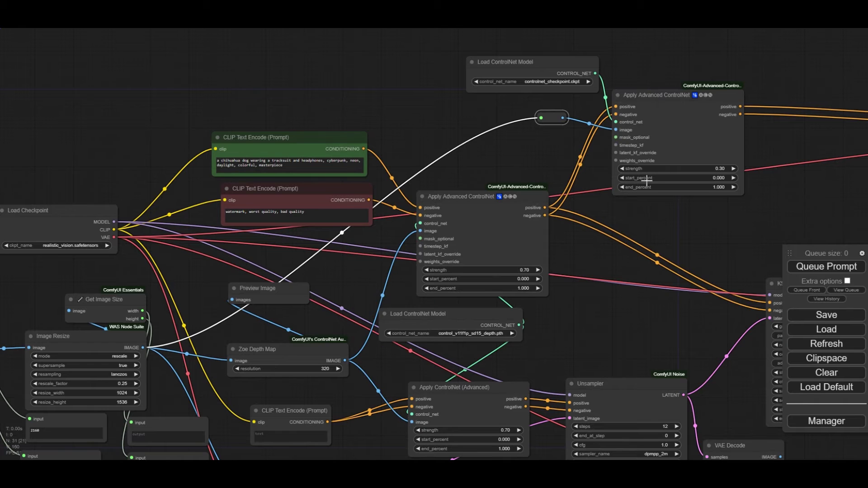
Connect the VAE Decode's decoded RAVE frames to the second Apply Advanced ControlNet's image input
left_click_drag(570, 211, 468, 188)
scroll(523, 205, "down", 1)
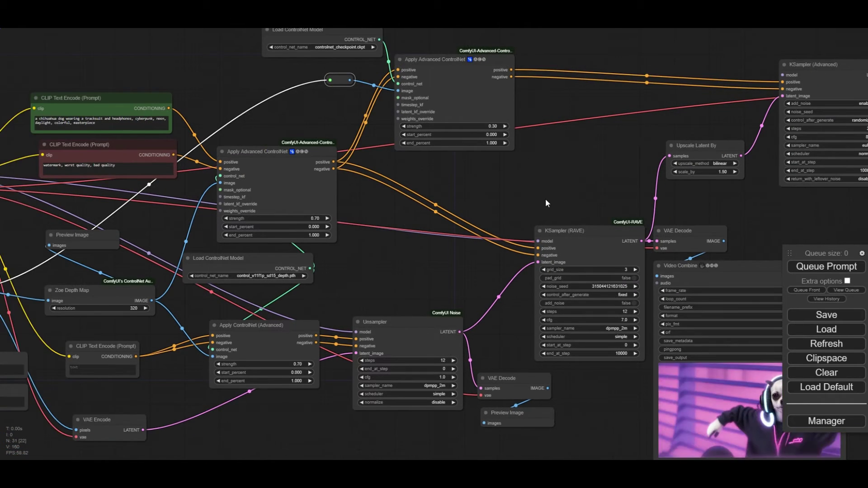
left_click_drag(545, 199, 526, 208)
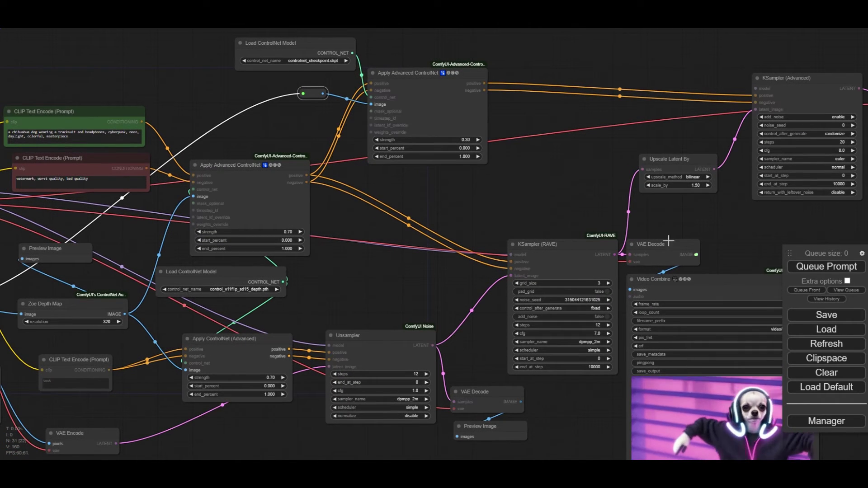
left_click_drag(696, 255, 317, 126)
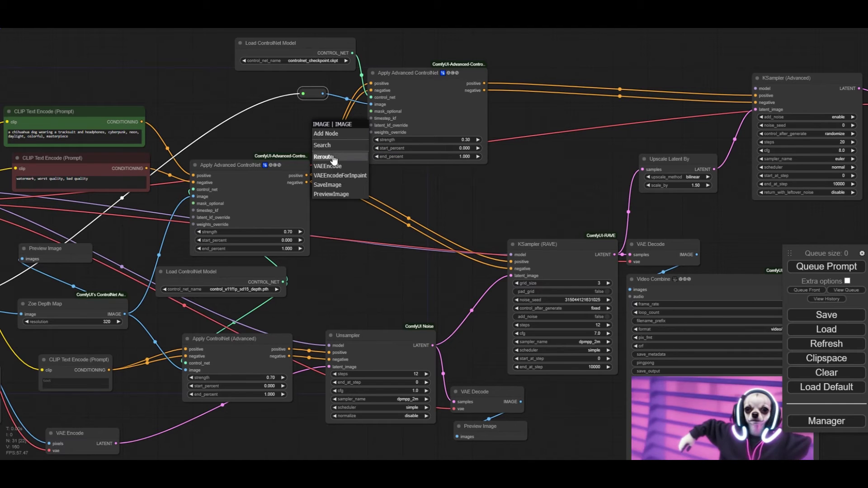
left_click_drag(337, 157, 368, 105)
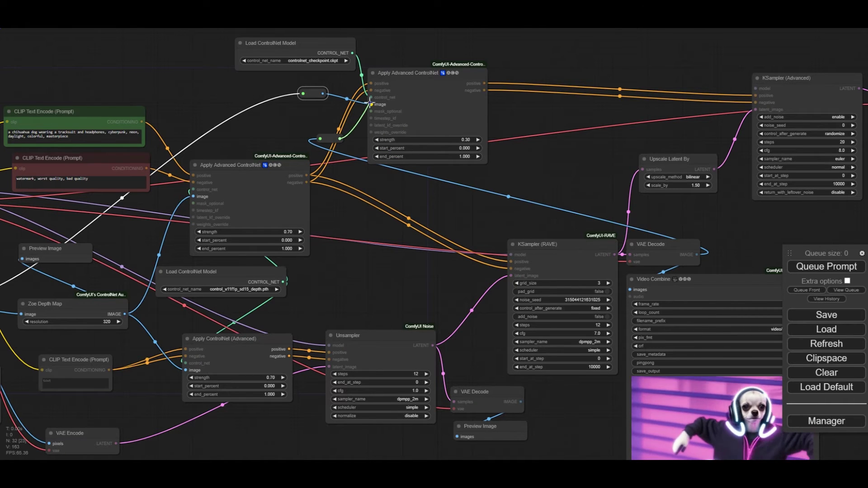
scroll(432, 125, "down", 4)
scroll(375, 118, "up", 4)
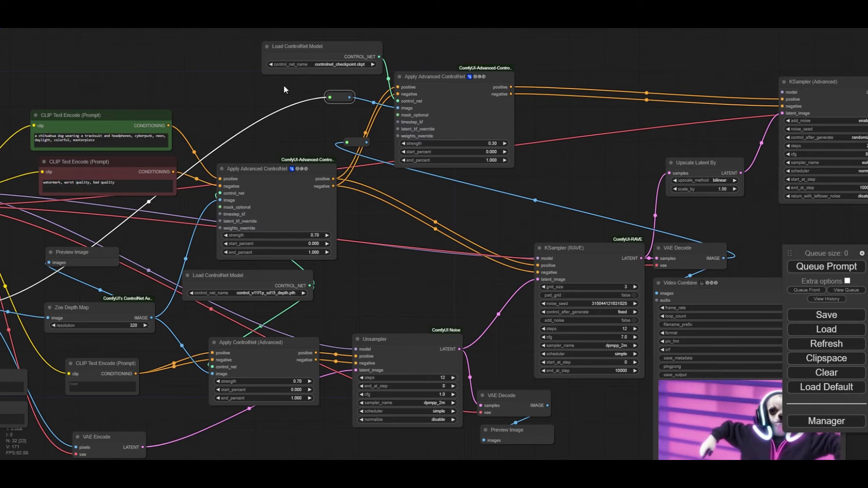
left_click_drag(283, 85, 296, 97)
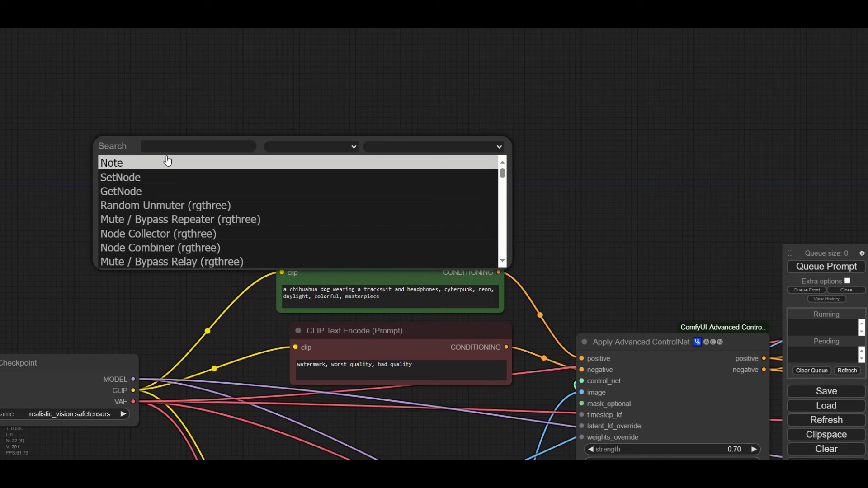
Add a LoraLoaderModelOnly node fed by the checkpoint MODEL, loading v3_sd15_adapter.ckpt
type("lora")
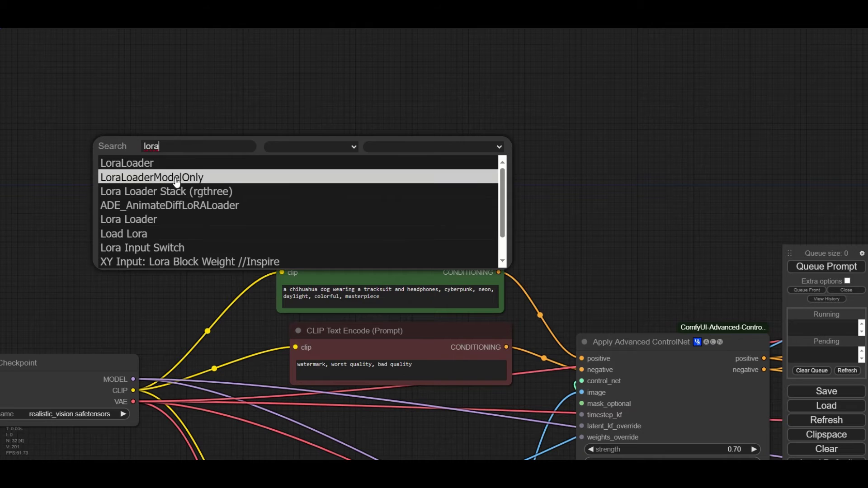
left_click(164, 177)
left_click_drag(215, 155, 220, 119)
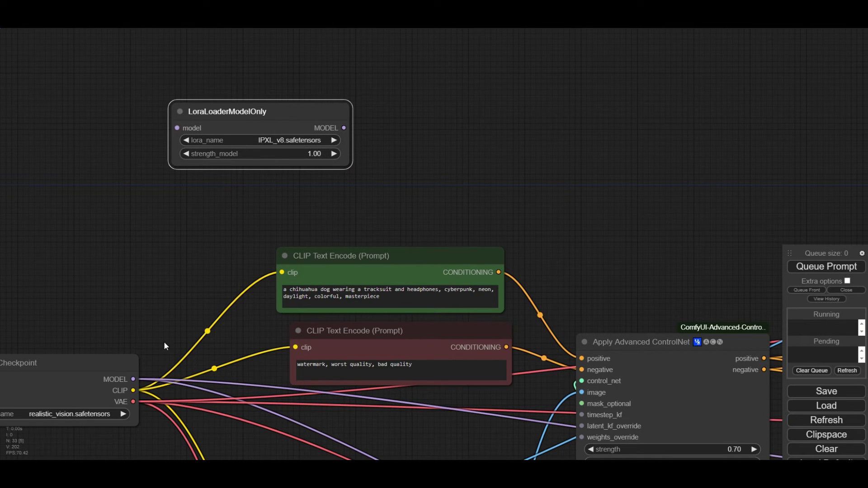
left_click_drag(133, 379, 142, 214)
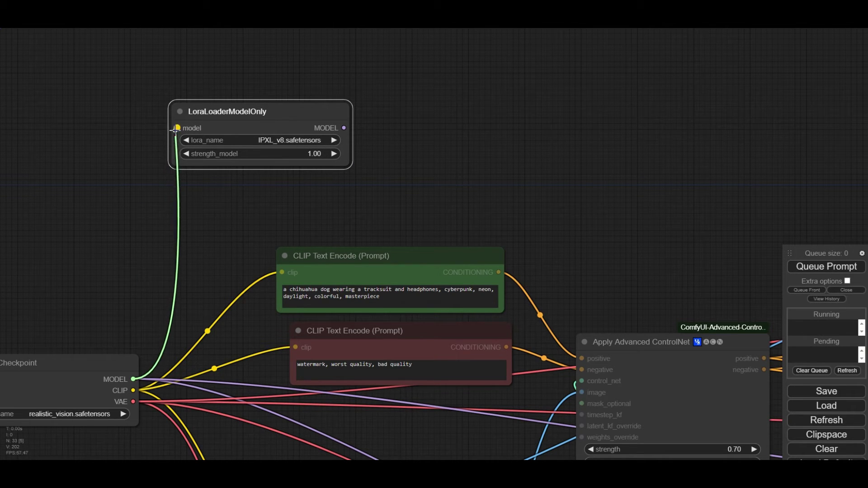
left_click_drag(177, 128, 178, 128)
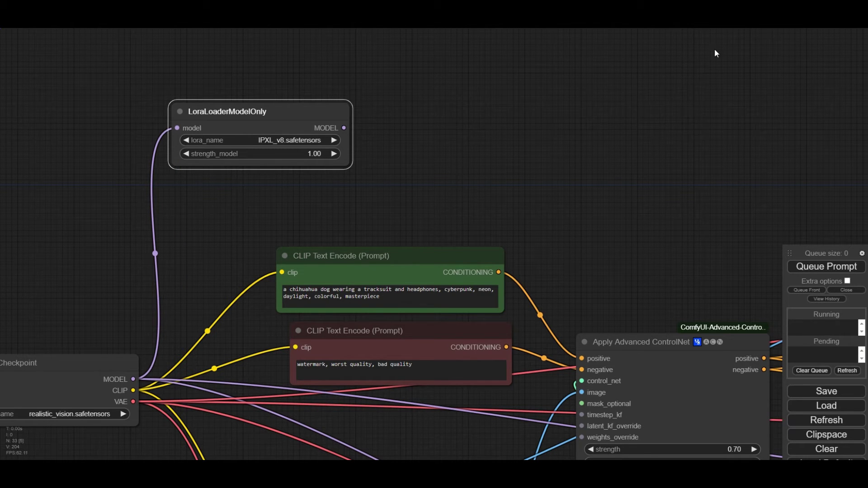
left_click(277, 141)
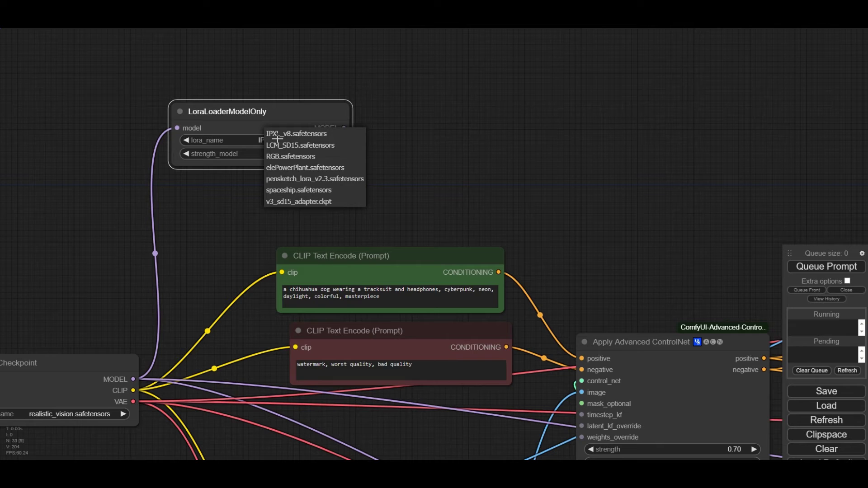
left_click(308, 202)
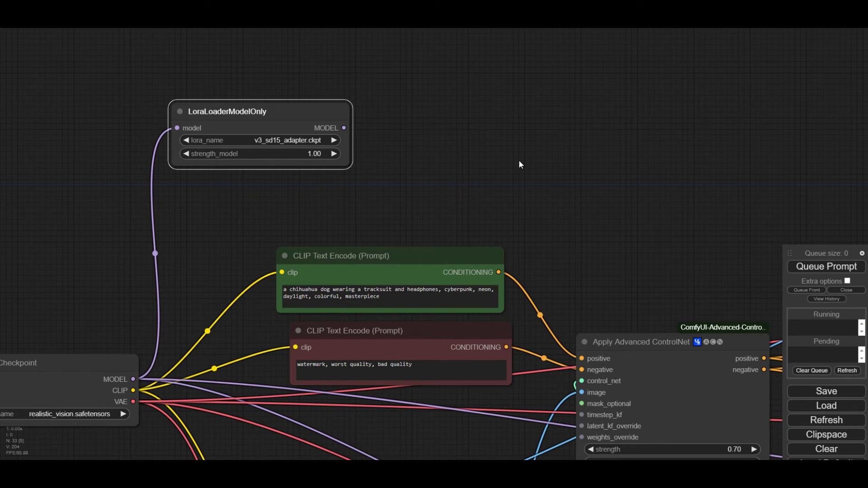
left_click_drag(519, 165, 267, 179)
scroll(267, 173, "down", 6)
Add an AnimateDiff Loader taking the LoRA loader's model and feeding KSampler (Advanced)'s model input
double_click(185, 124)
type("animated")
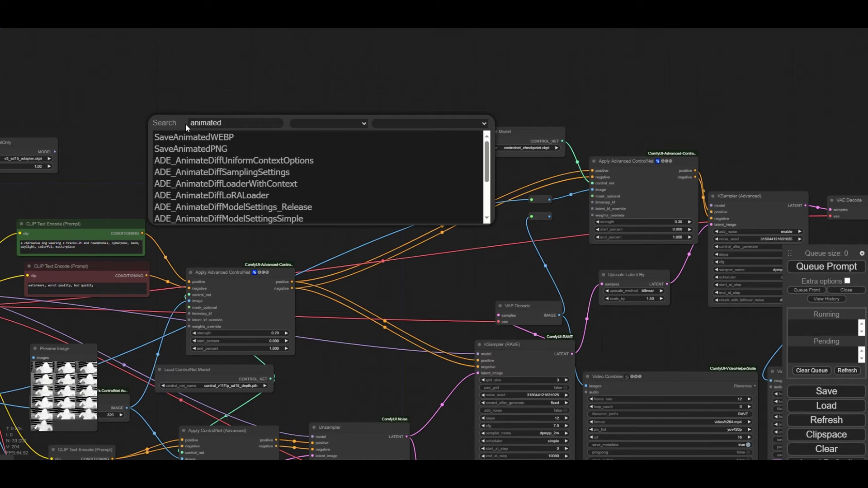
left_click(265, 184)
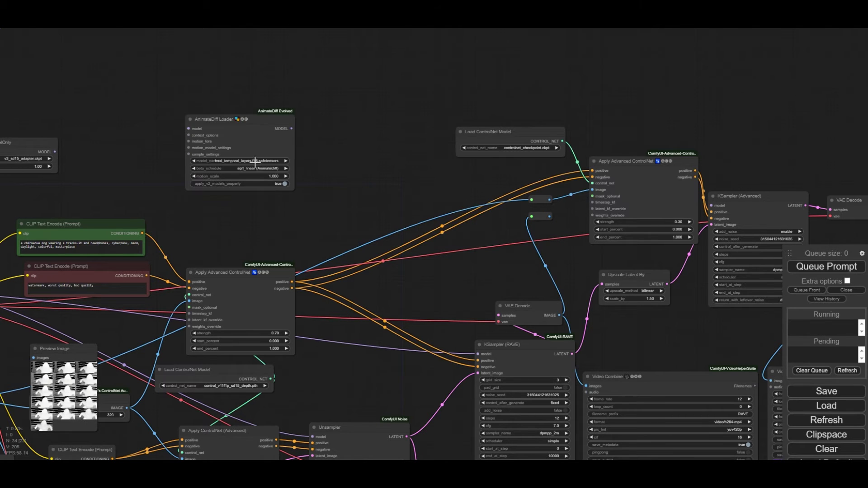
scroll(253, 162, "up", 4)
scroll(277, 162, "up", 1)
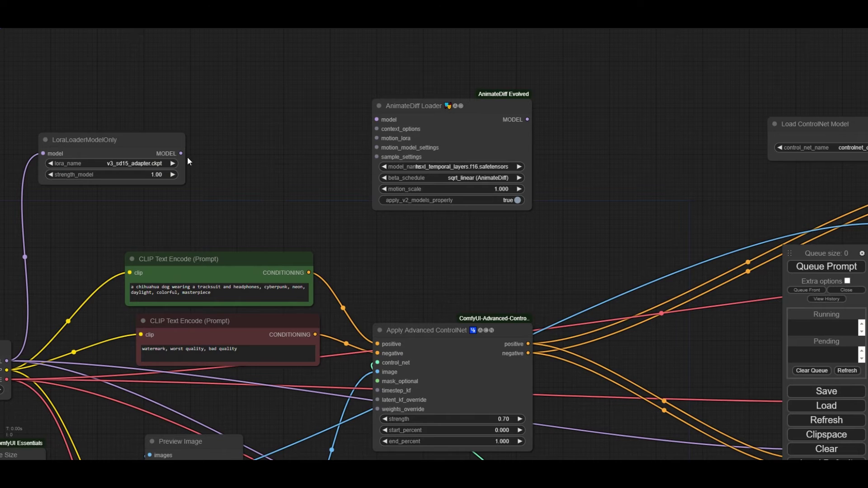
left_click_drag(183, 153, 202, 148)
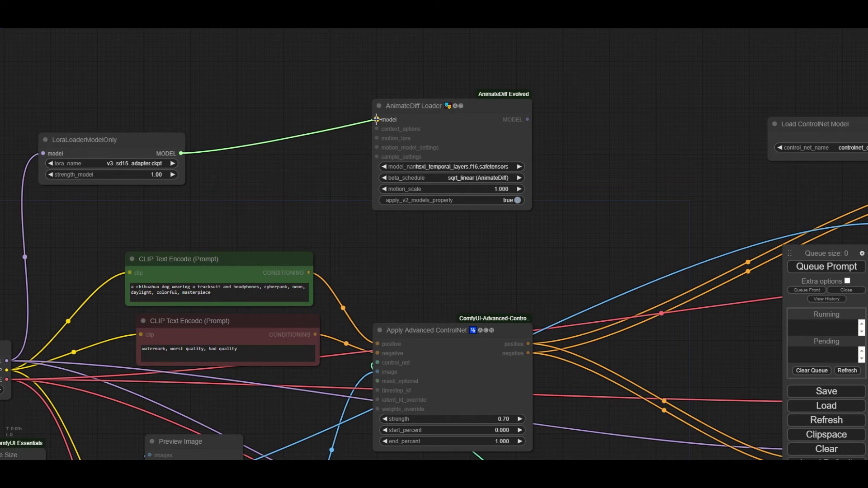
left_click_drag(376, 120, 377, 119)
scroll(490, 129, "down", 5)
scroll(512, 139, "up", 4)
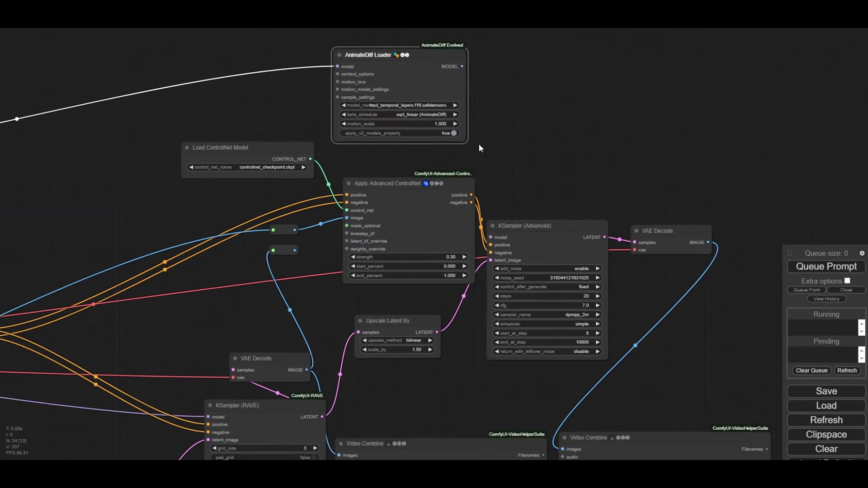
left_click_drag(480, 148, 446, 178)
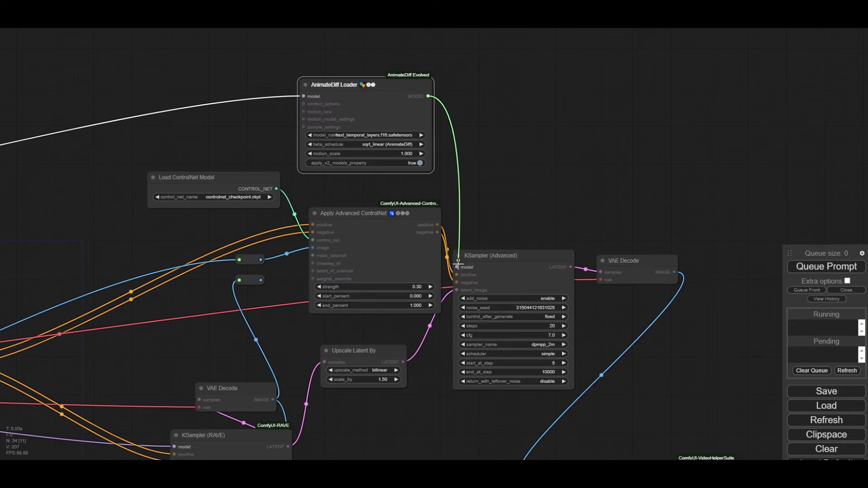
left_click_drag(458, 267, 459, 268)
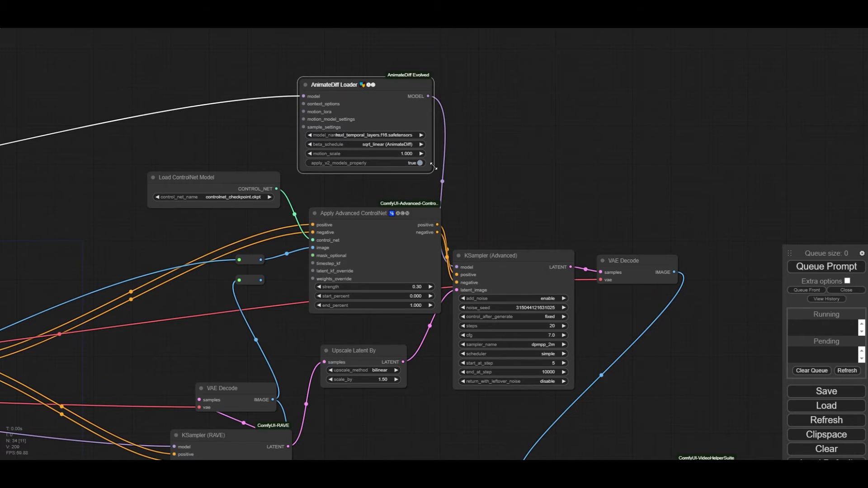
scroll(546, 132, "left", 5)
Attach a Uniform Context Options node to the AnimateDiff Loader's context_options, placed above-left of the loader
scroll(379, 109, "up", 2)
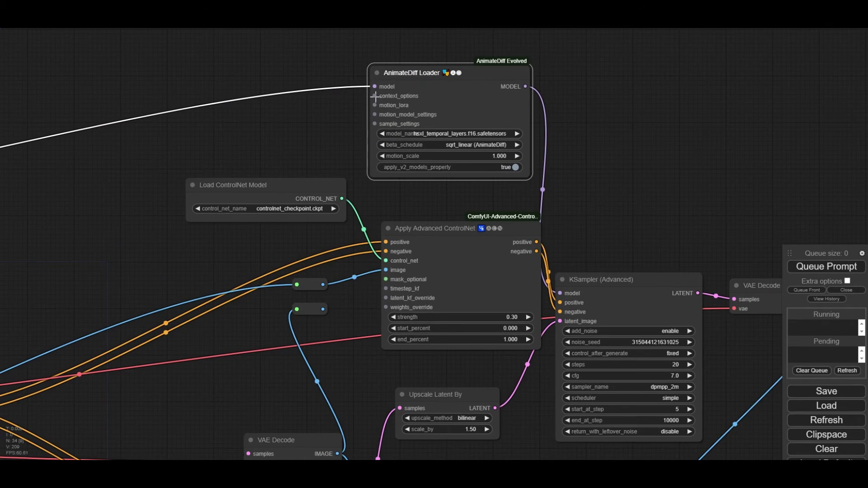
left_click_drag(351, 109, 281, 108)
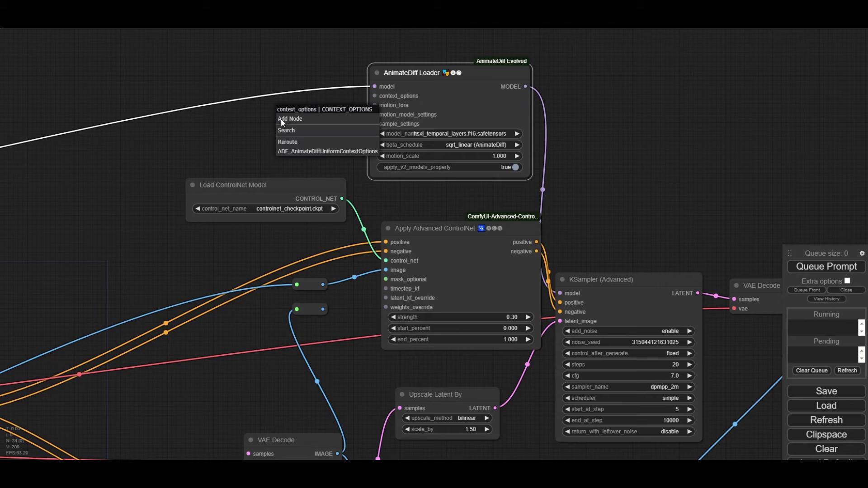
left_click(295, 150)
left_click_drag(348, 117, 224, 75)
scroll(289, 113, "down", 3)
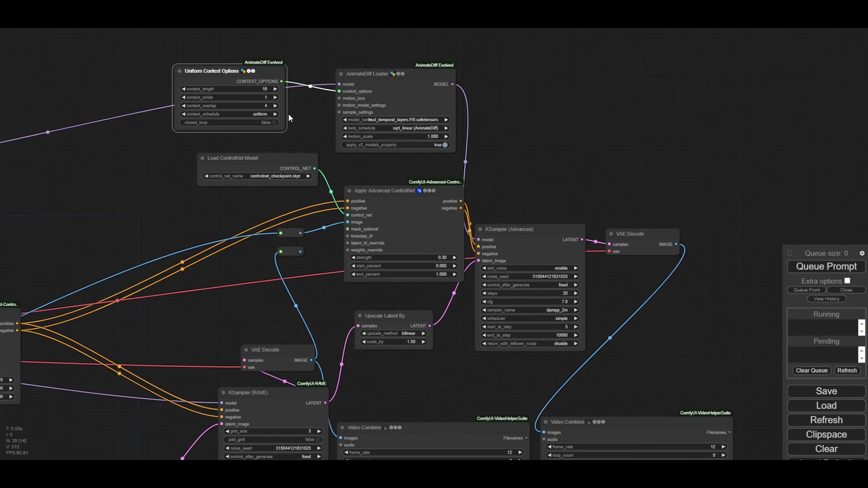
left_click_drag(288, 113, 366, 187)
left_click_drag(318, 143, 356, 94)
Set the AnimateDiff Loader's motion model to v3_sd15_mm.ckpt
scroll(365, 117, "up", 4)
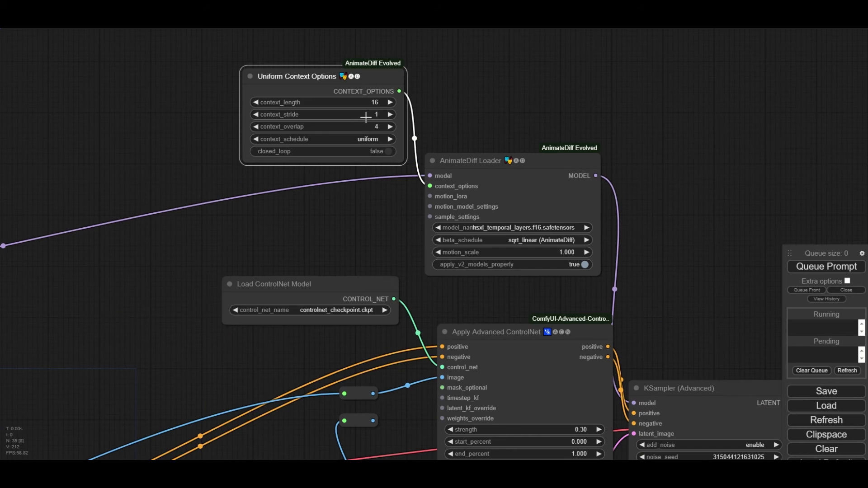
left_click_drag(398, 217, 254, 186)
scroll(388, 199, "up", 2)
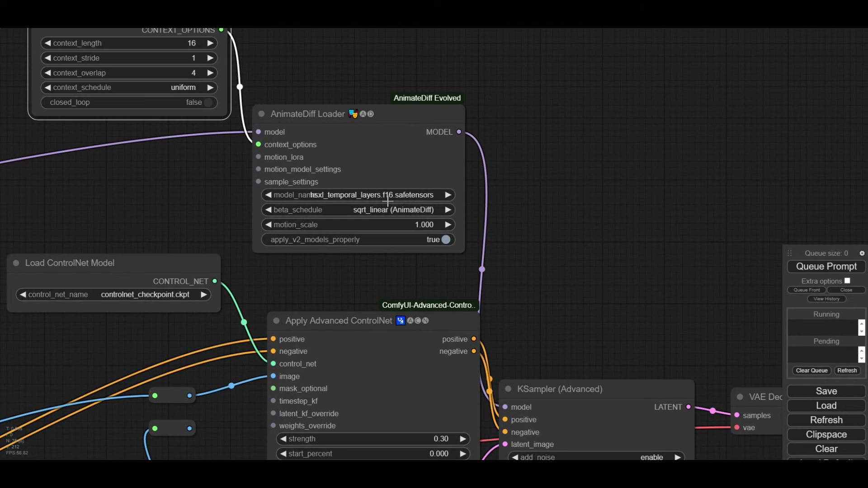
left_click(400, 195)
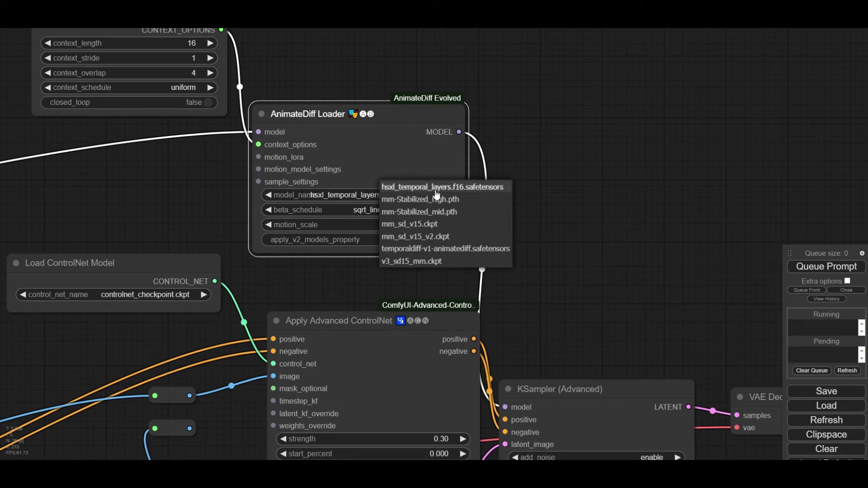
left_click(425, 262)
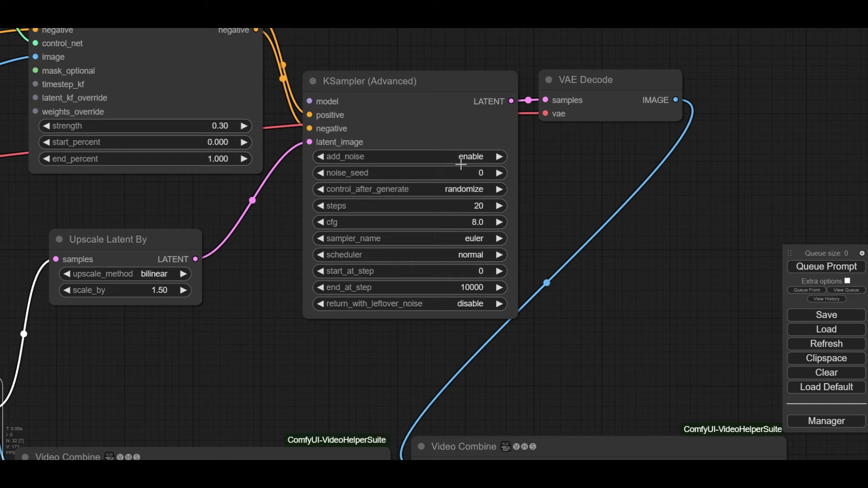
left_click(477, 173)
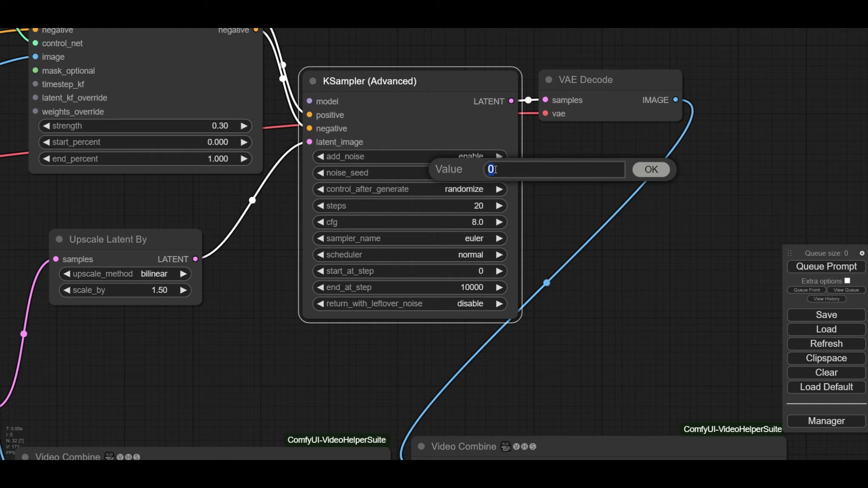
left_click(649, 170)
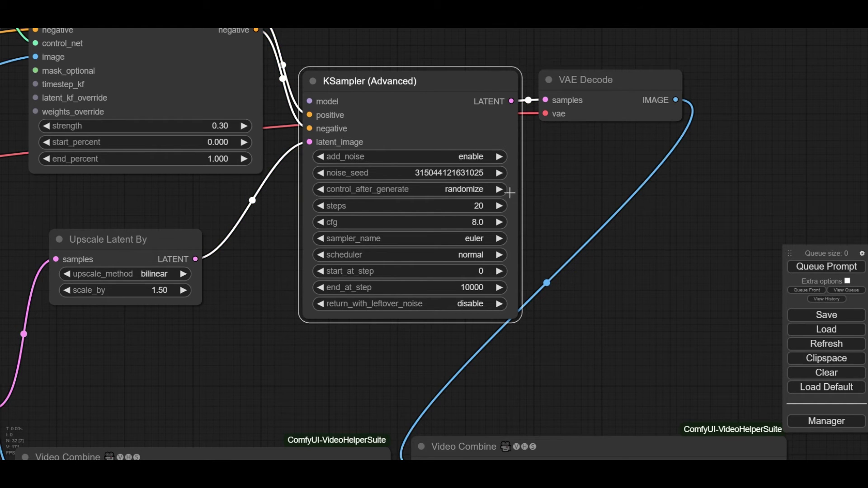
left_click(475, 188)
left_click(478, 183)
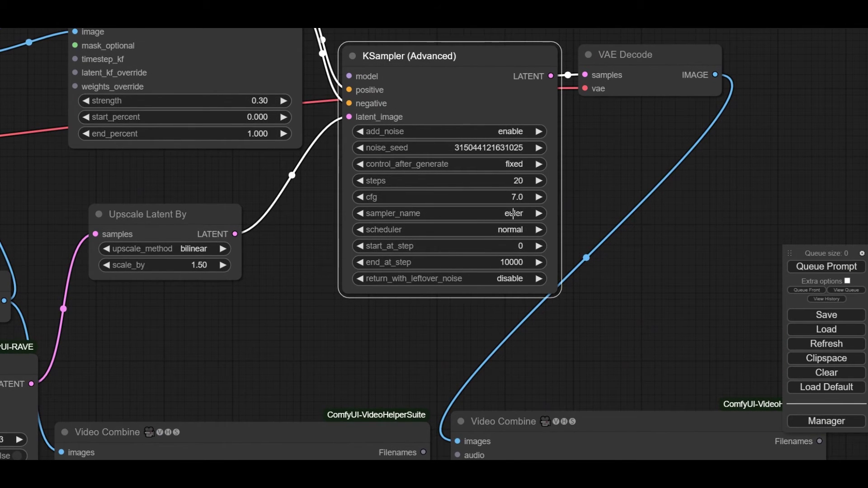
Use the dpmpp_2m sampler with the simple scheduler, starting at step 5
left_click(513, 213)
scroll(518, 217, "down", 5)
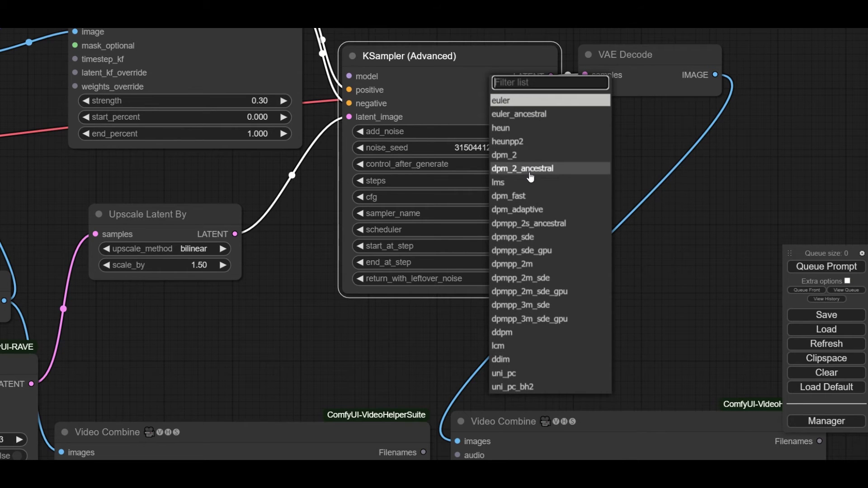
type("dpm")
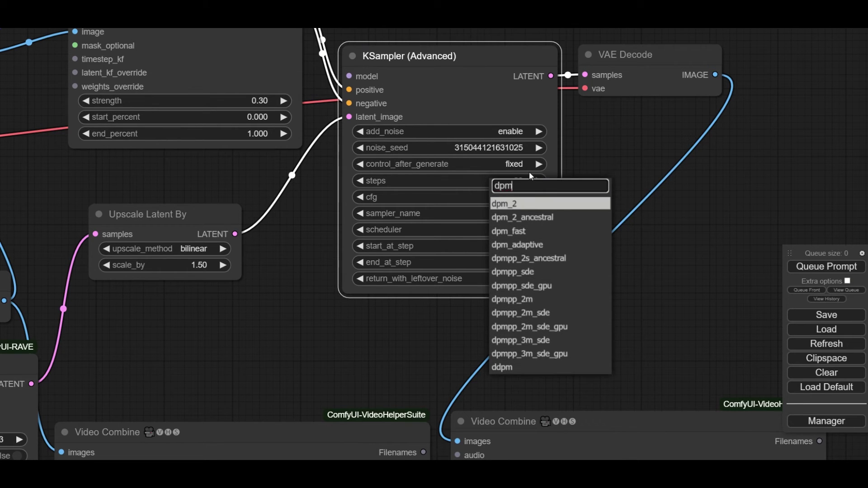
type("pp")
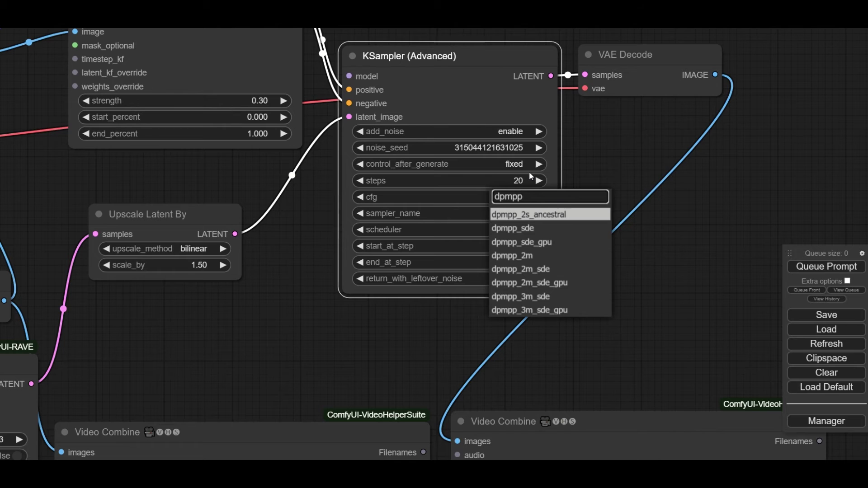
type("_2m")
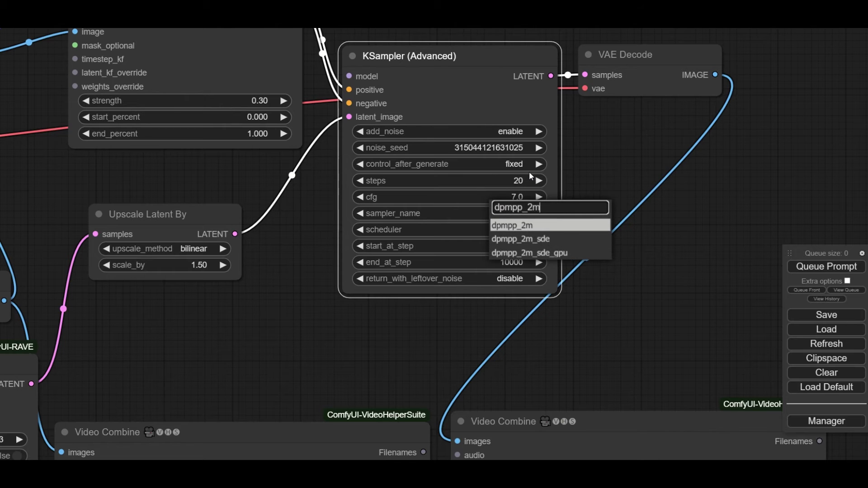
key("Return")
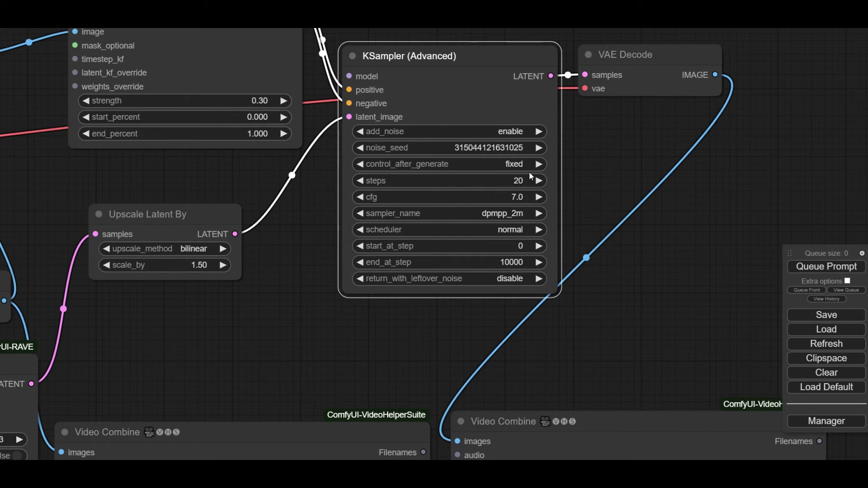
left_click(514, 231)
left_click(525, 275)
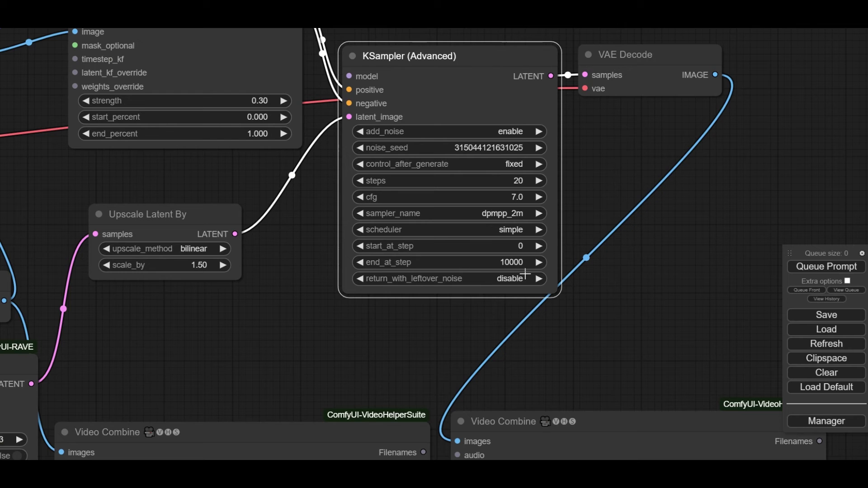
left_click(522, 251)
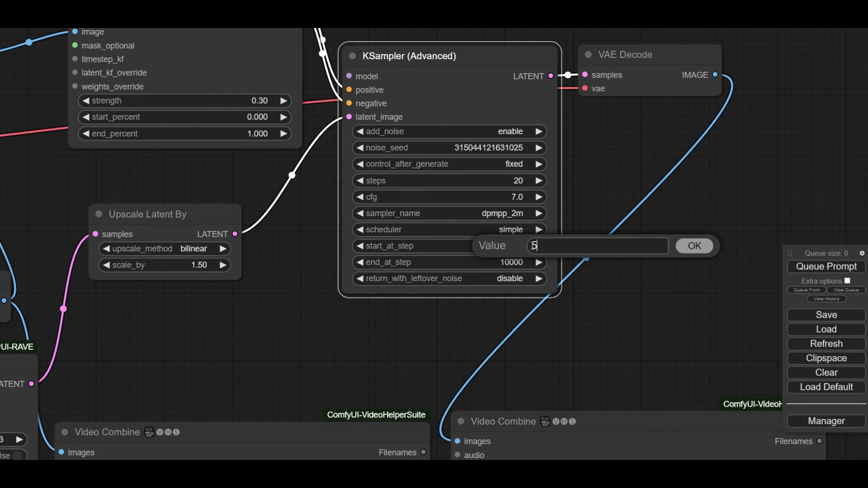
key("Return")
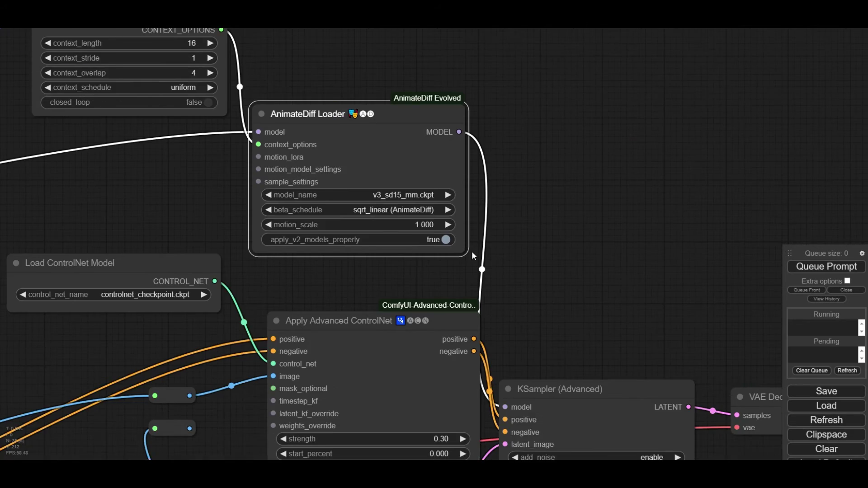
Render the chihuahua workflow and sync the two Video Combine previews
scroll(471, 251, "down", 3)
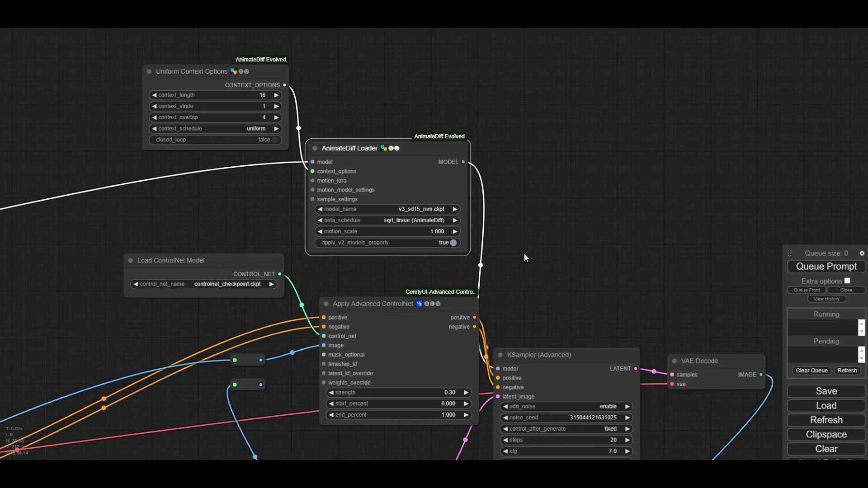
scroll(544, 256, "down", 1)
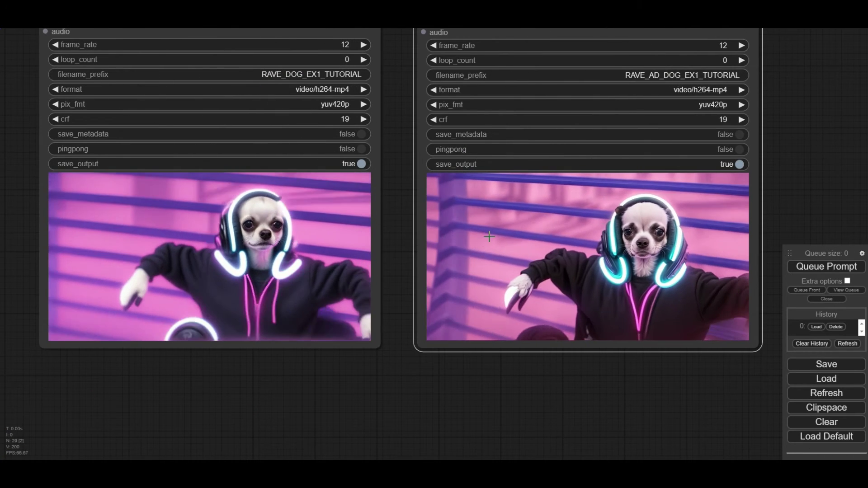
right_click(489, 236)
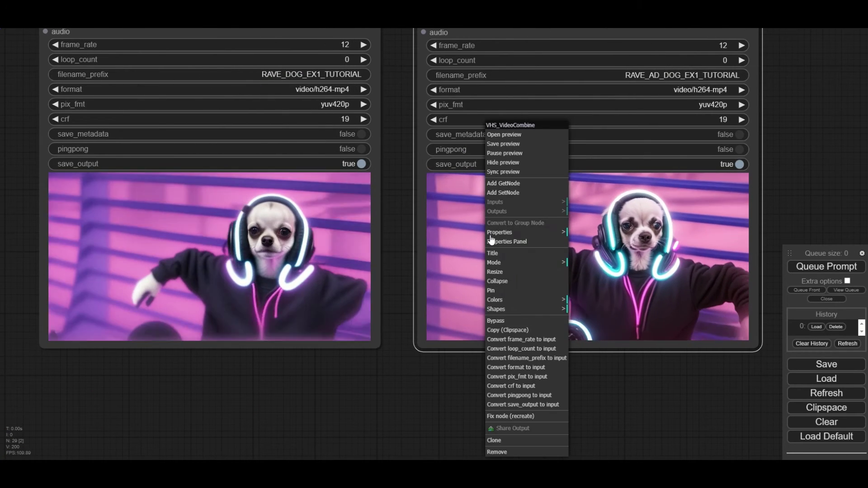
left_click(514, 173)
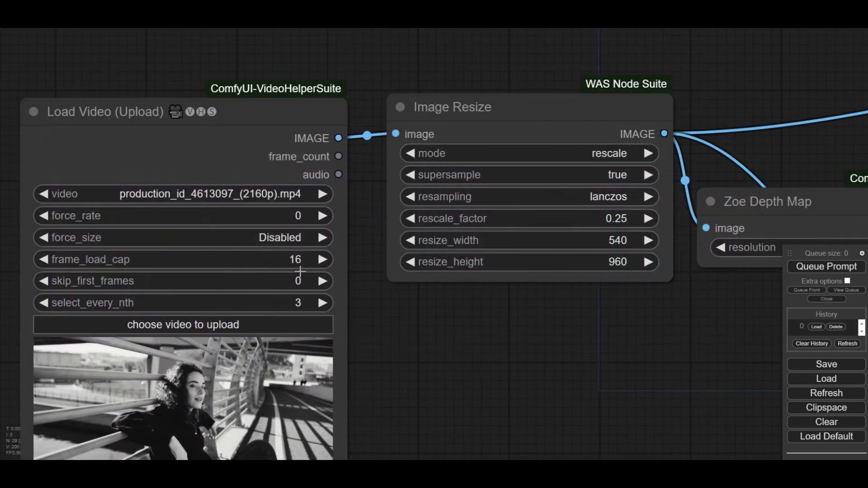
Change Load Video's frame load cap to 0, then to 96, and compare the results
scroll(289, 289, "up", 1)
left_click(299, 259)
type("0")
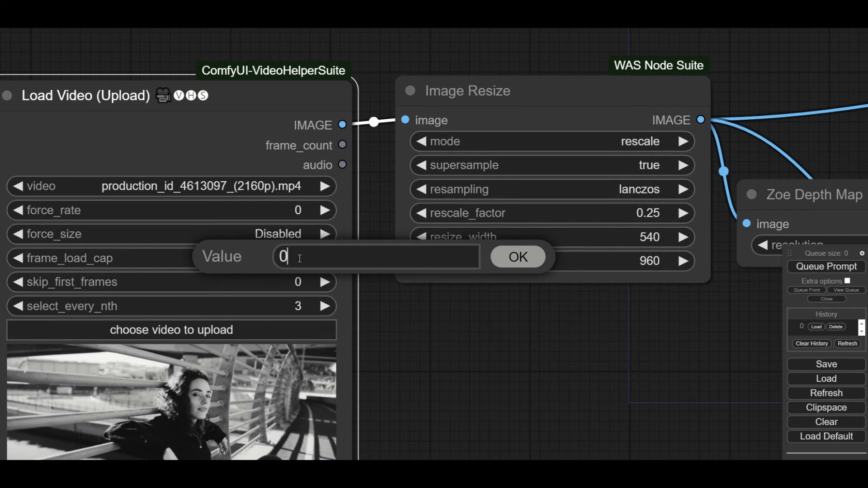
key("Return")
left_click(297, 259)
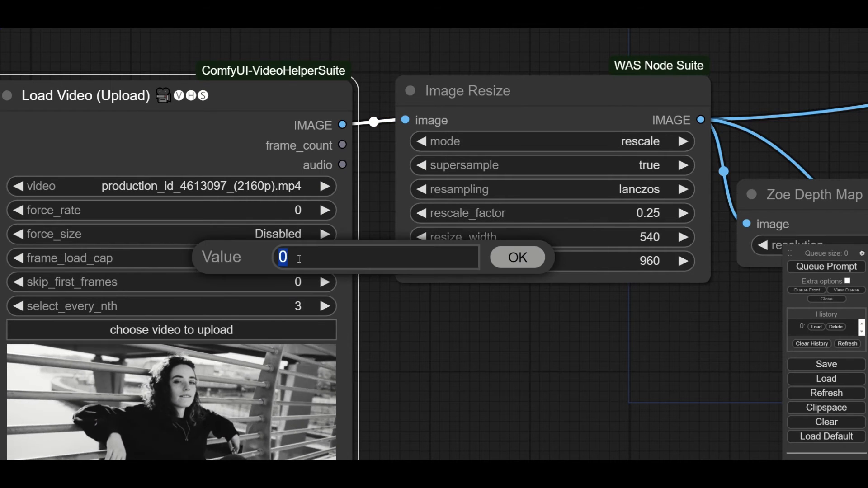
type("96")
key("Return")
scroll(296, 258, "down", 9)
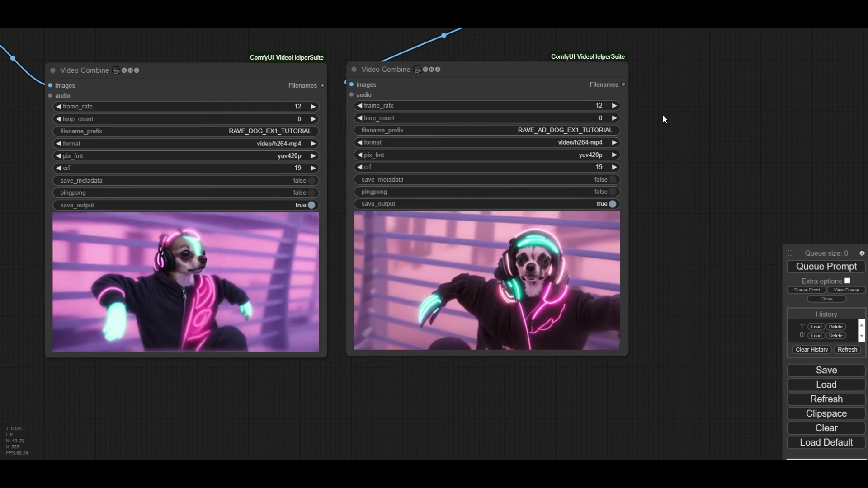
scroll(663, 136, "up", 4)
scroll(674, 171, "down", 3)
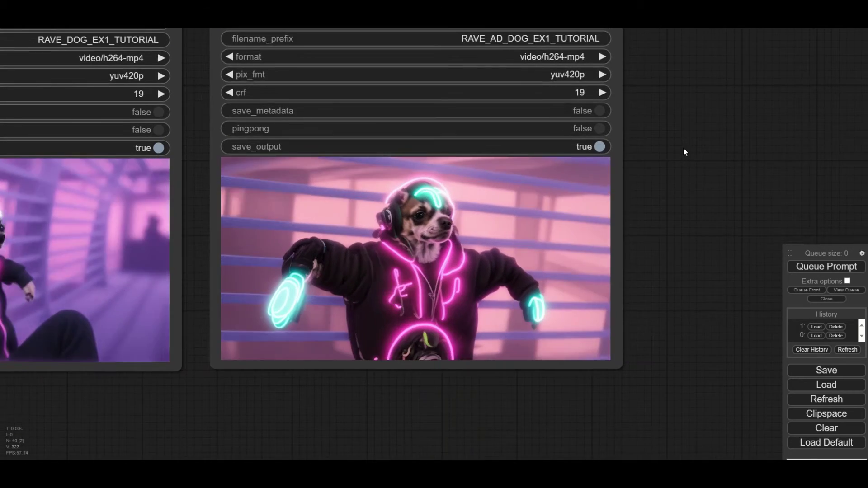
scroll(683, 147, "up", 2)
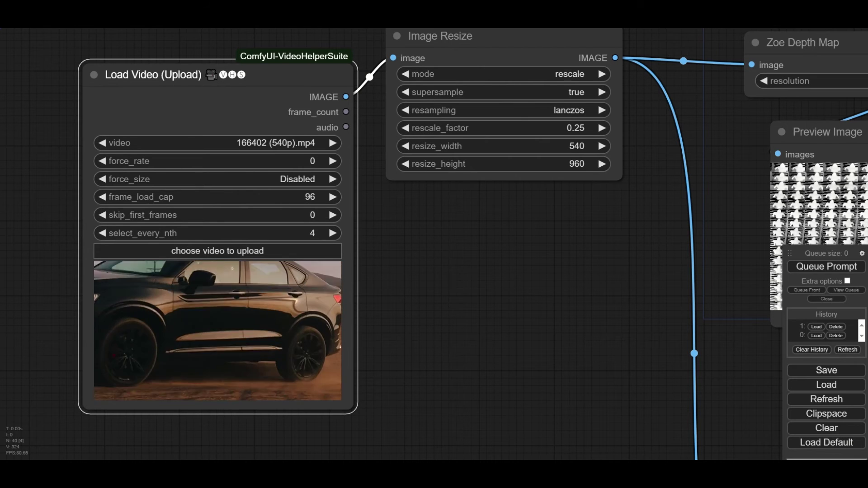
Cap the car clip at 64 frames and set Image Resize's rescale_factor to 1.00
left_click(311, 196)
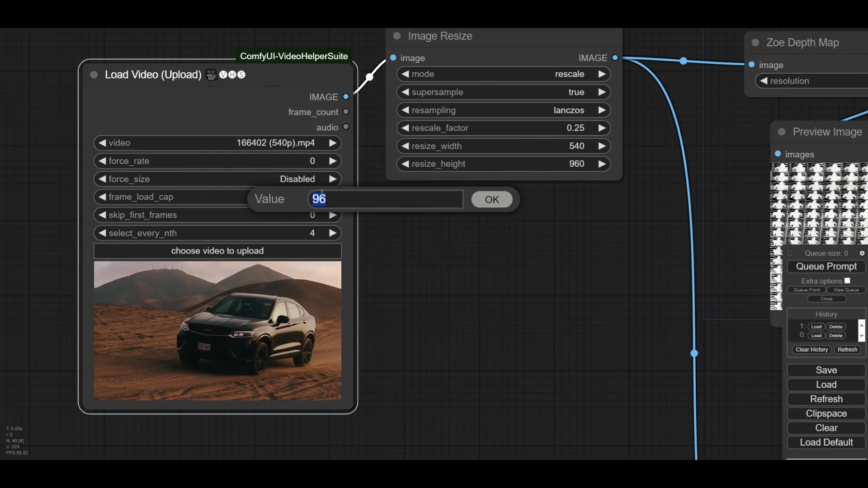
key("Return")
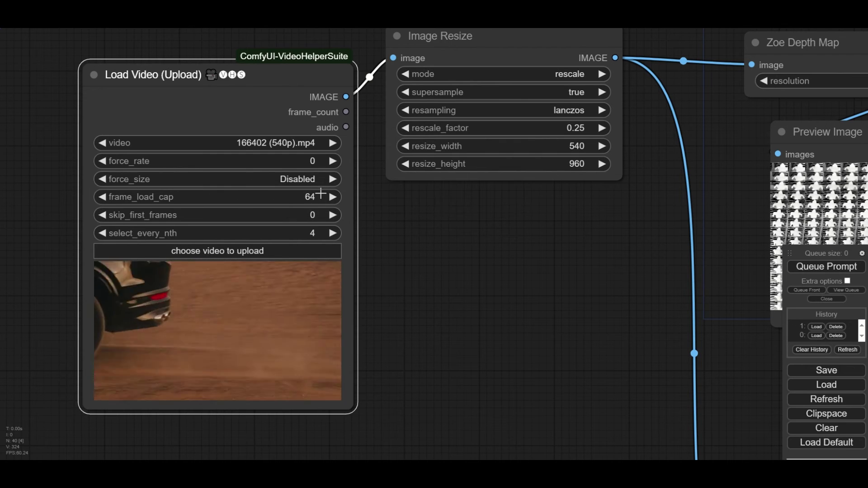
scroll(320, 193, "down", 3)
scroll(409, 265, "up", 4)
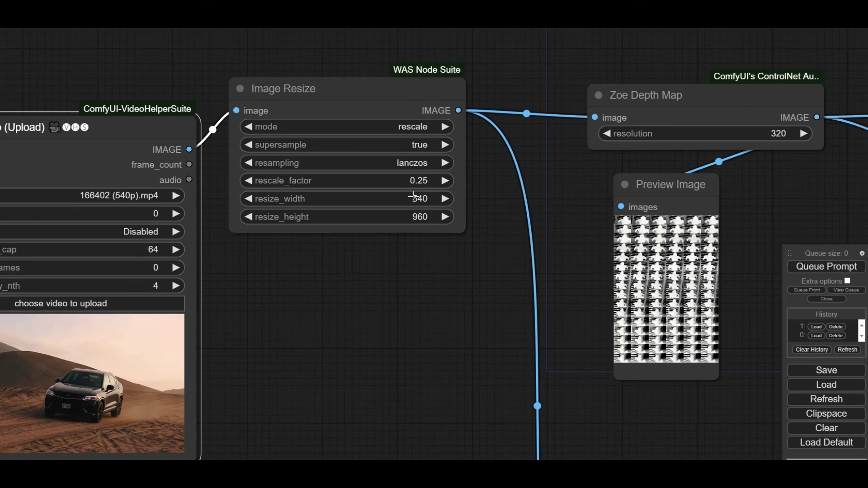
left_click(428, 176)
type("1")
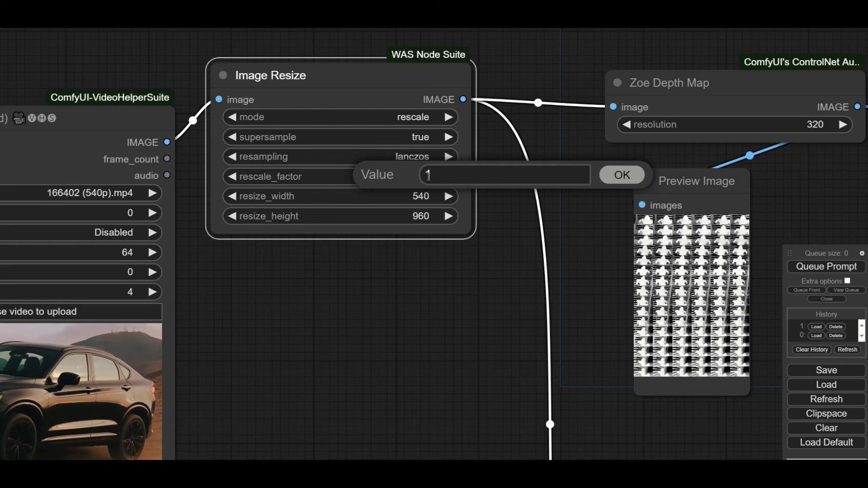
key("Return")
scroll(534, 319, "down", 5)
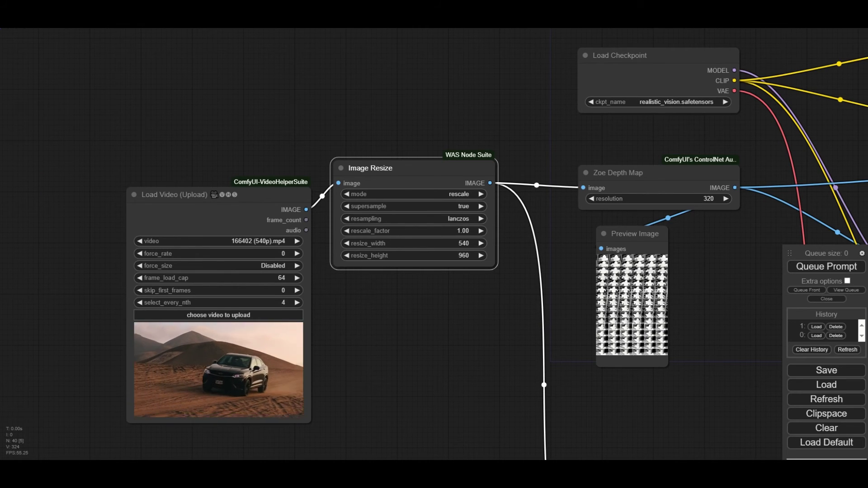
Switch Load Checkpoint's ckpt_name to juggernaut.safetensors
left_click_drag(668, 134, 498, 182)
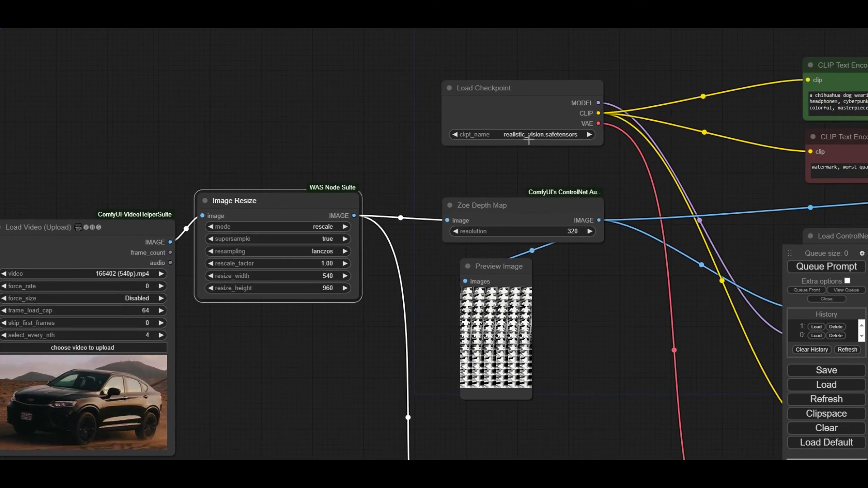
scroll(551, 131, "up", 5)
left_click(556, 138)
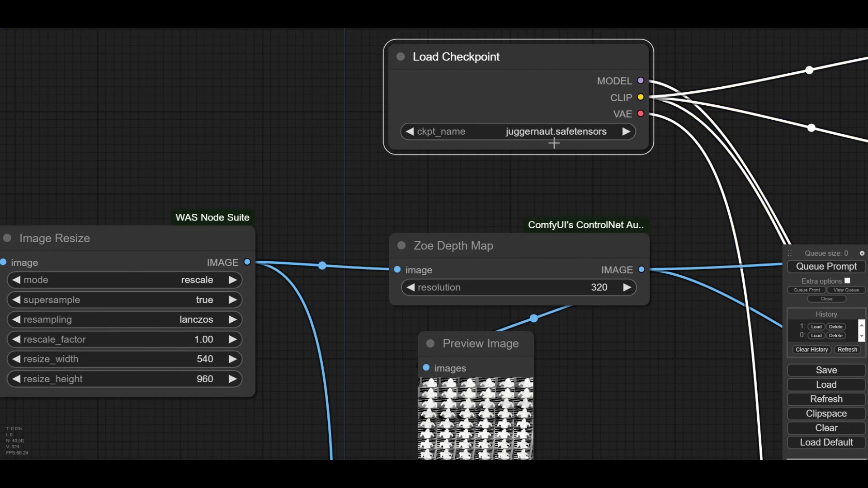
scroll(558, 161, "down", 6)
scroll(482, 167, "down", 4)
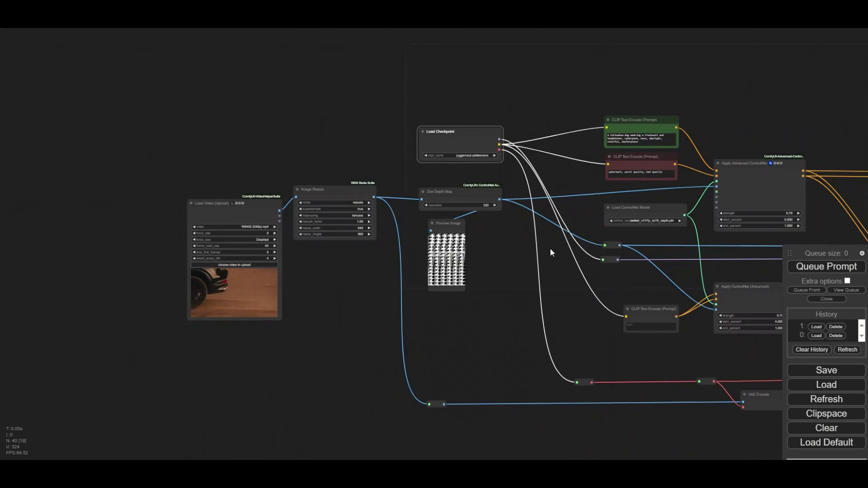
Load loosecontrolUseTheBoxDepth_v10.safetensors in Load ControlNet Model and widen that node
left_click_drag(647, 249, 511, 244)
scroll(516, 210, "up", 9)
scroll(517, 215, "up", 2)
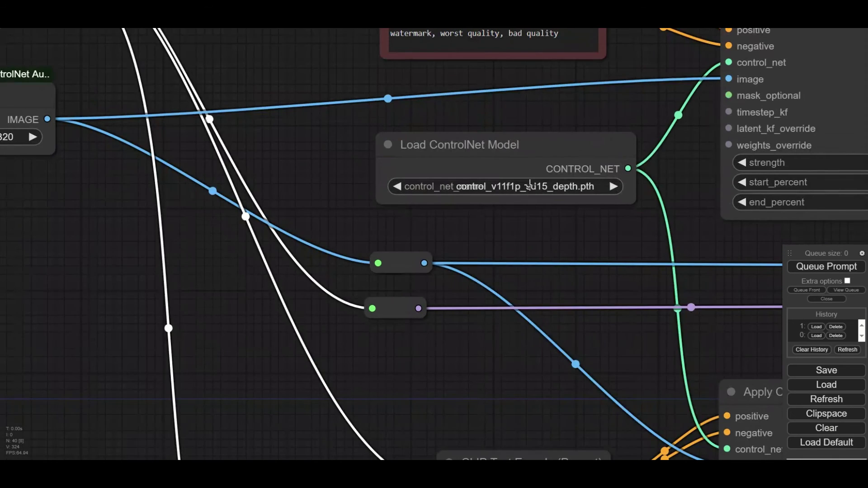
left_click(530, 185)
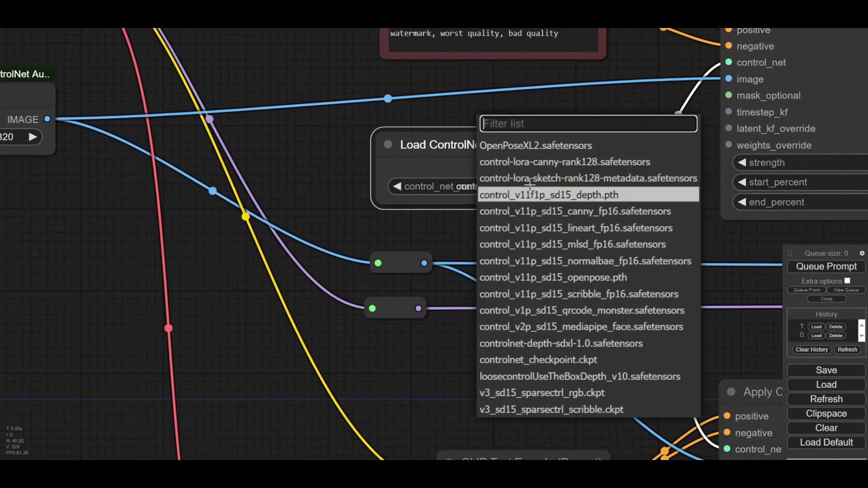
left_click(563, 377)
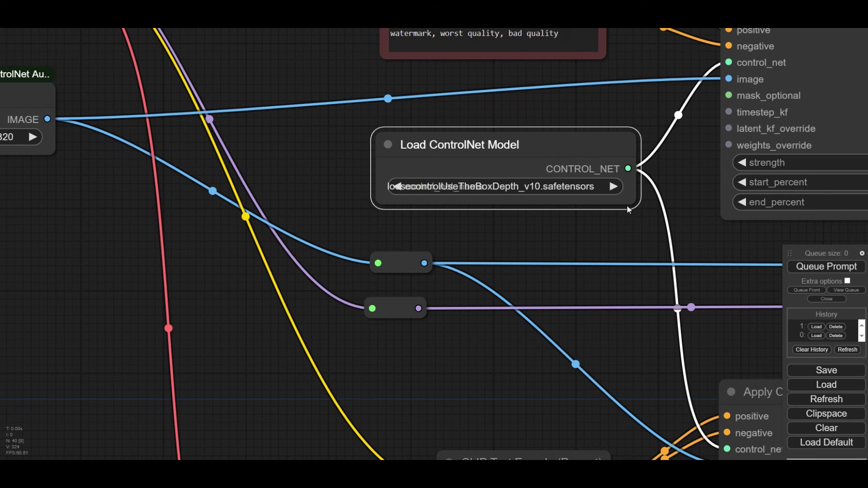
left_click_drag(636, 204, 589, 211)
scroll(584, 213, "down", 8)
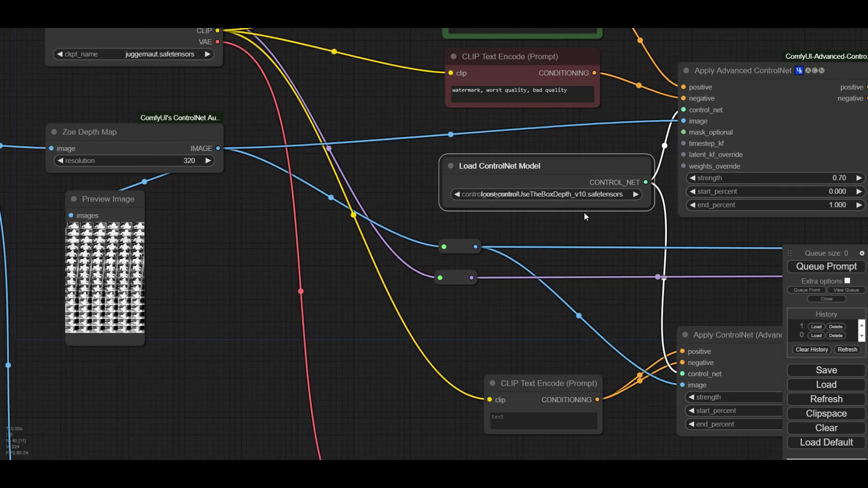
left_click_drag(622, 99, 519, 179)
Replace the chihuahua prompt with 'a warship over the sea next to the high cliffs of Scotland, daylight, cinematic style'
scroll(453, 211, "up", 5)
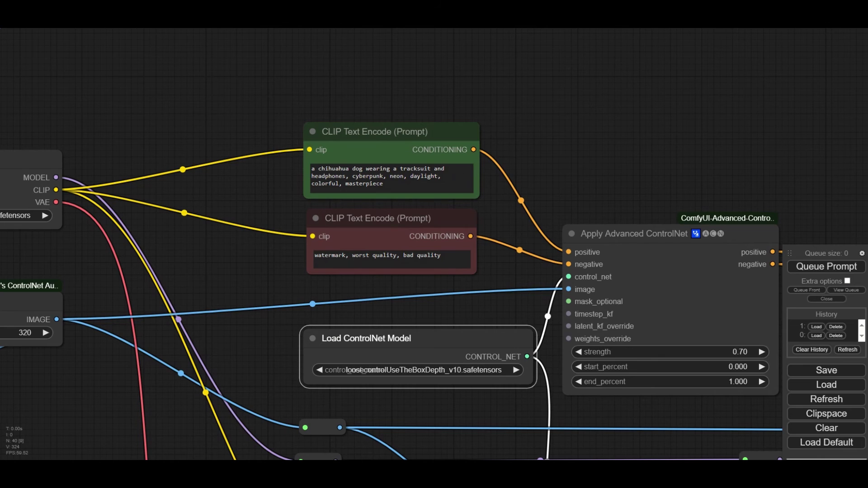
left_click(399, 180)
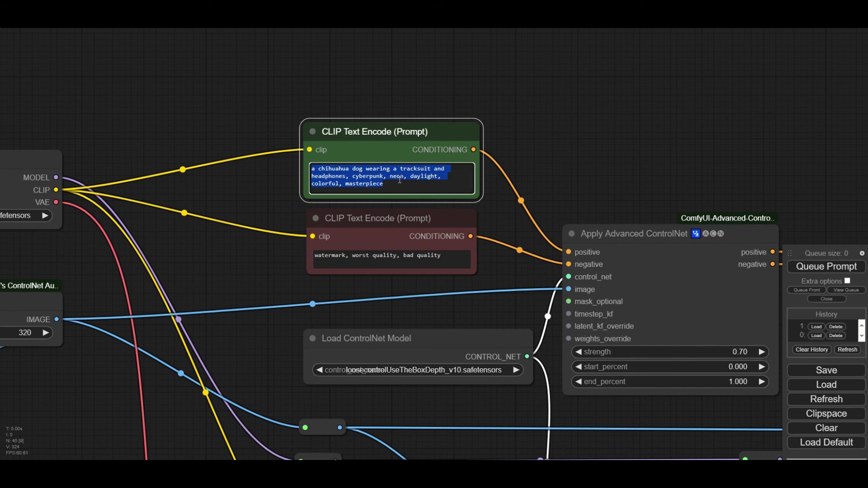
type("a warship over the sea next to the high cliffs of Scotland, daylight, cinematic style")
left_click(580, 147)
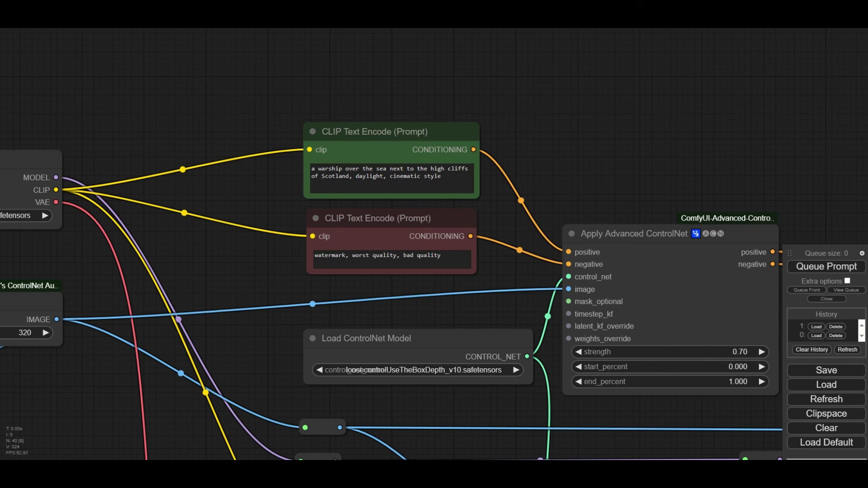
scroll(633, 144, "down", 5)
scroll(573, 217, "up", 4)
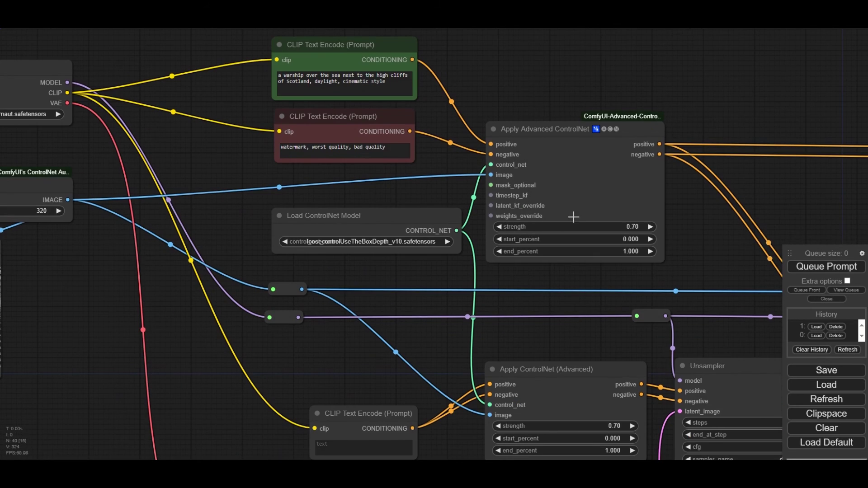
left_click_drag(571, 337, 524, 170)
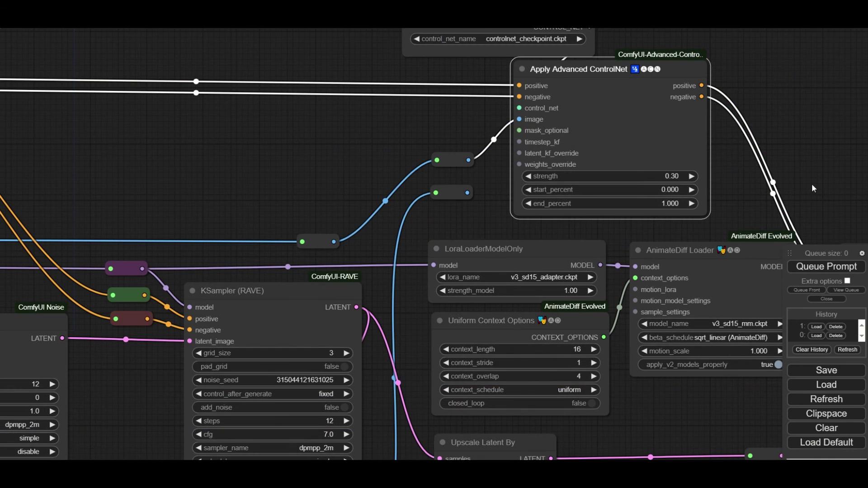
Give the second Apply Advanced ControlNet strength 1.00 and end_percent 0.300
left_click(675, 176)
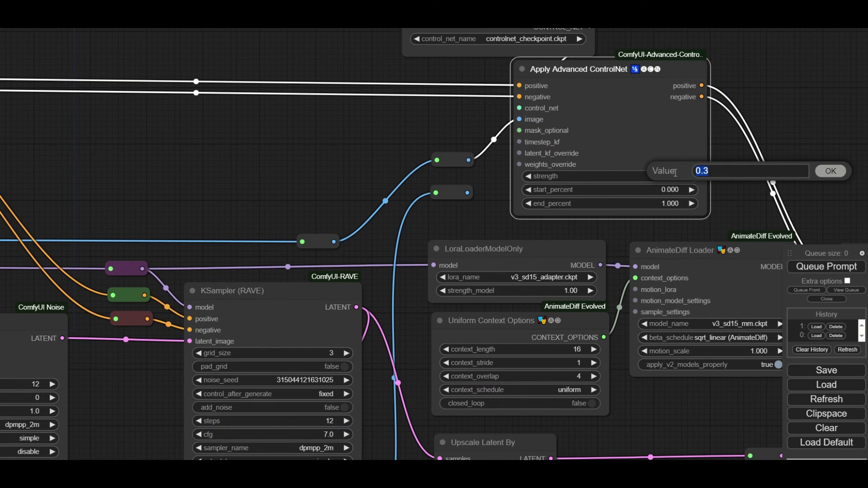
key("Escape")
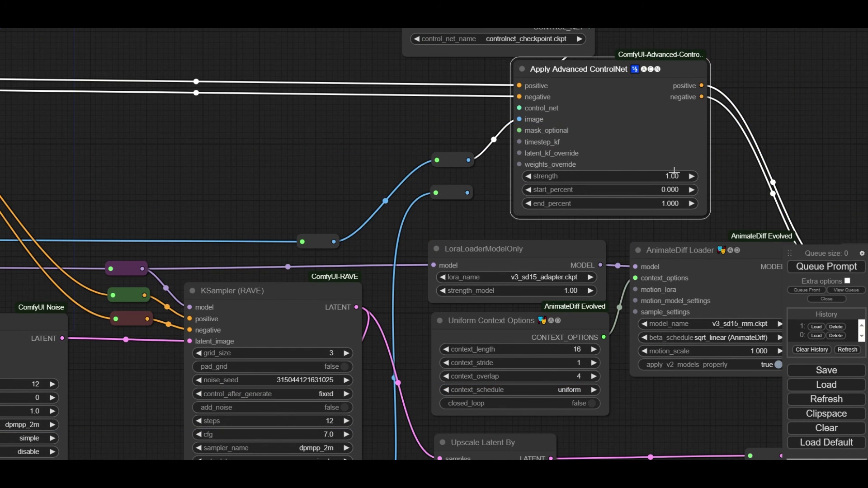
left_click(671, 205)
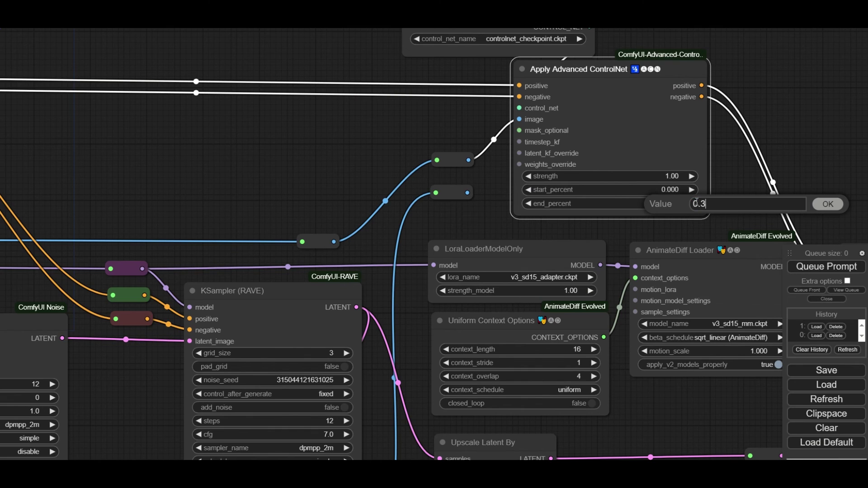
key("Return")
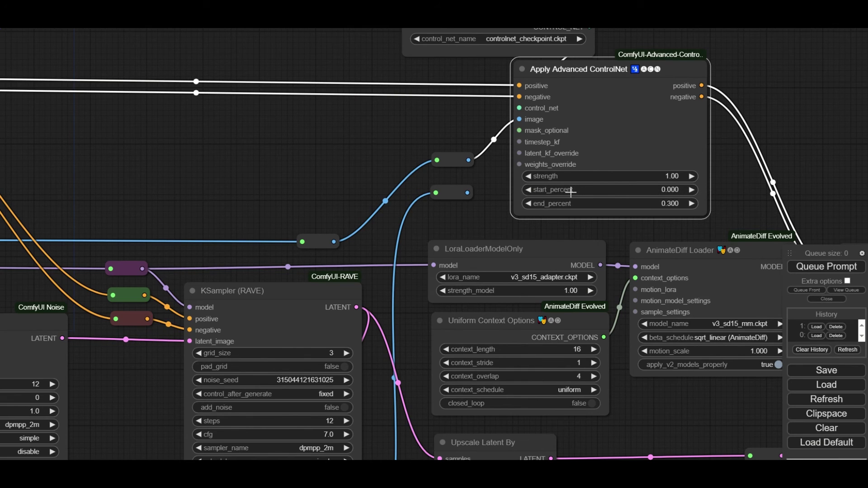
left_click_drag(468, 194, 520, 119)
left_click_drag(632, 384, 613, 382)
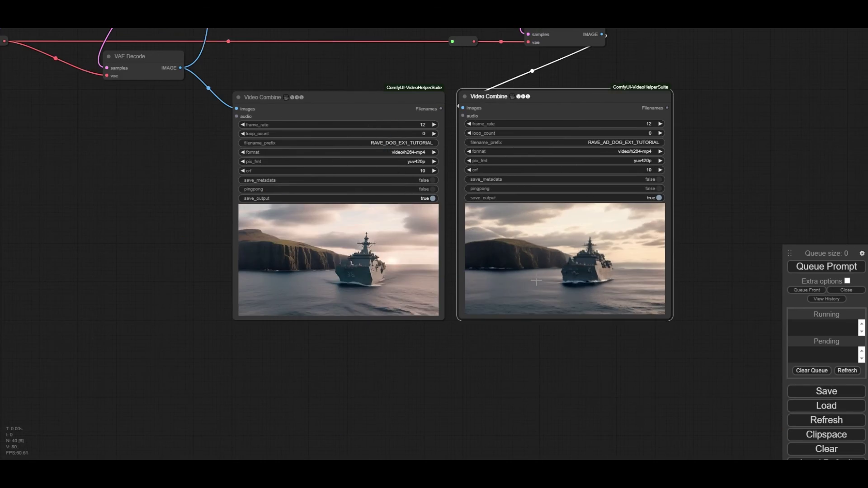
Review the warship clips in the RAVE_DOG_EX1_TUTORIAL and RAVE_AD_DOG_EX1_TUTORIAL previews
scroll(585, 378, "up", 5)
left_click_drag(585, 379, 593, 394)
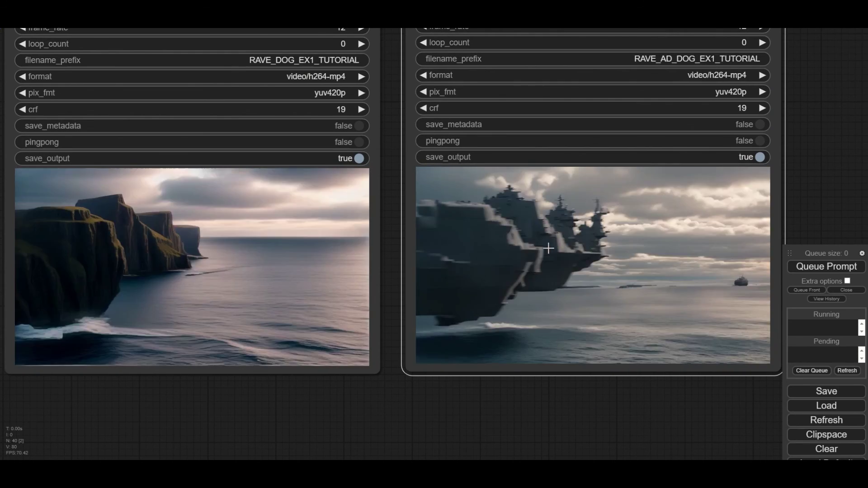
scroll(549, 249, "down", 6)
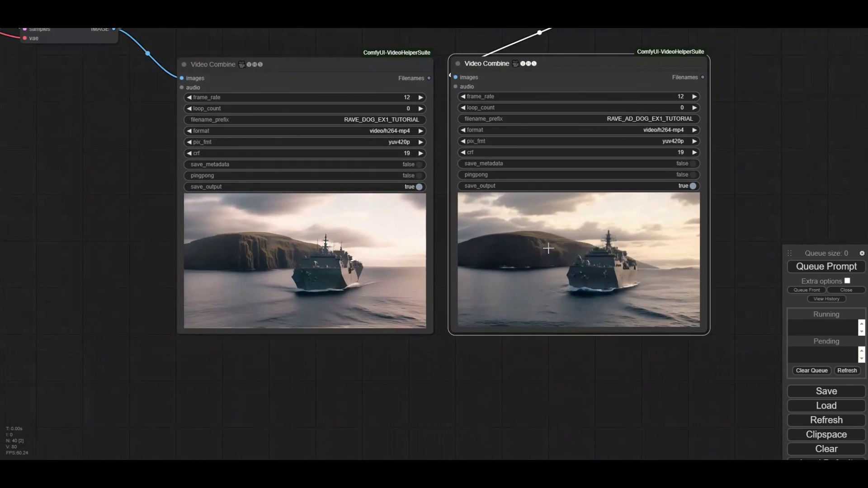
scroll(549, 249, "down", 2)
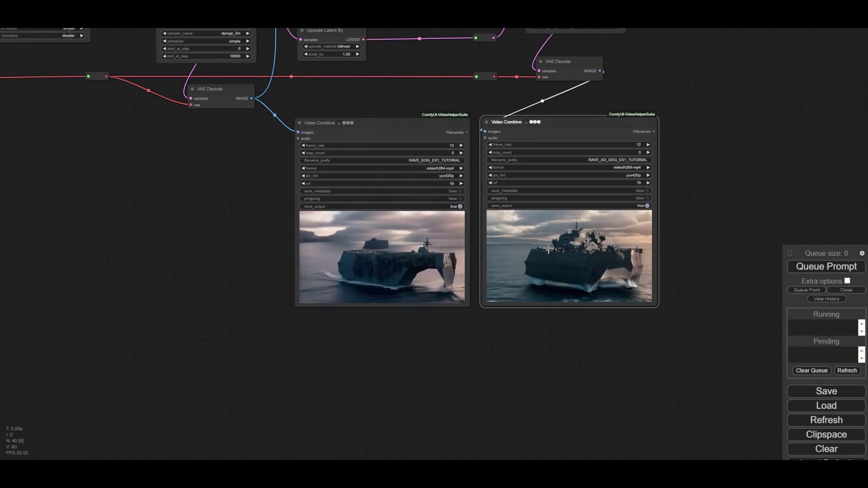